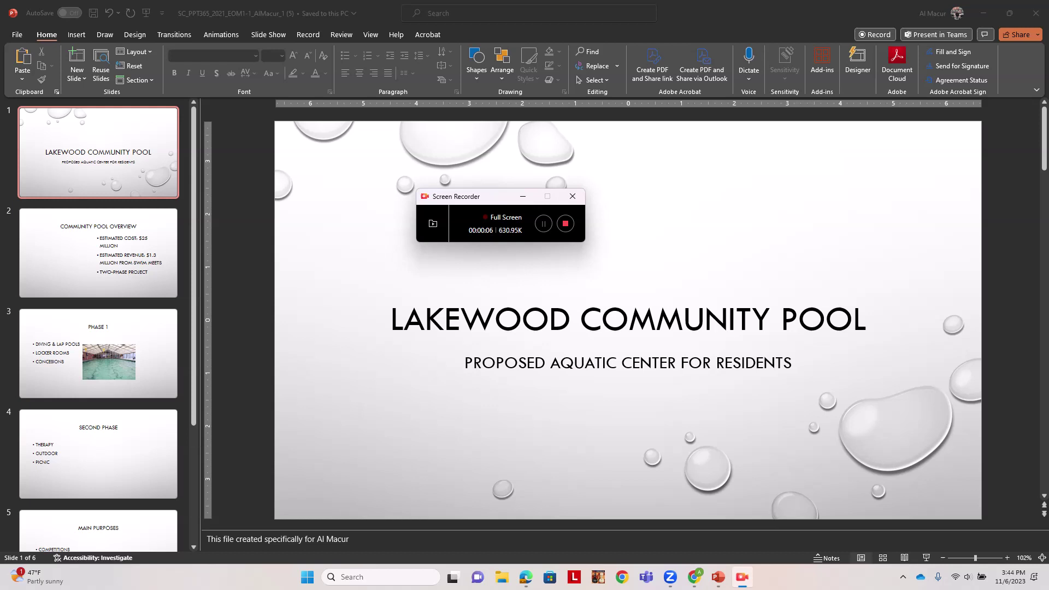
{"action": "left_click", "coordinate": [523, 196]}
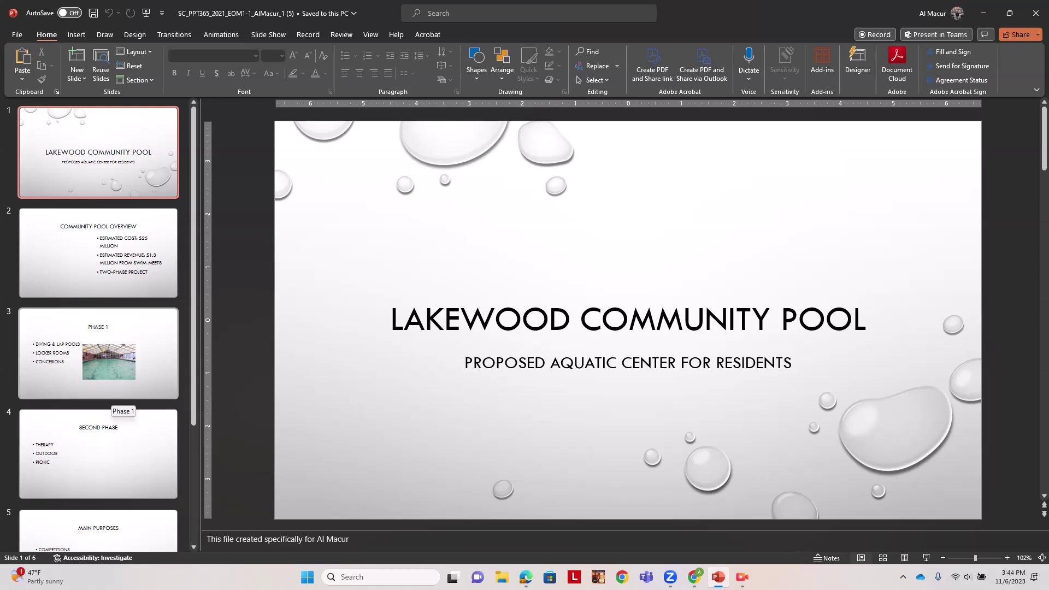
{"action": "left_click", "coordinate": [109, 328]}
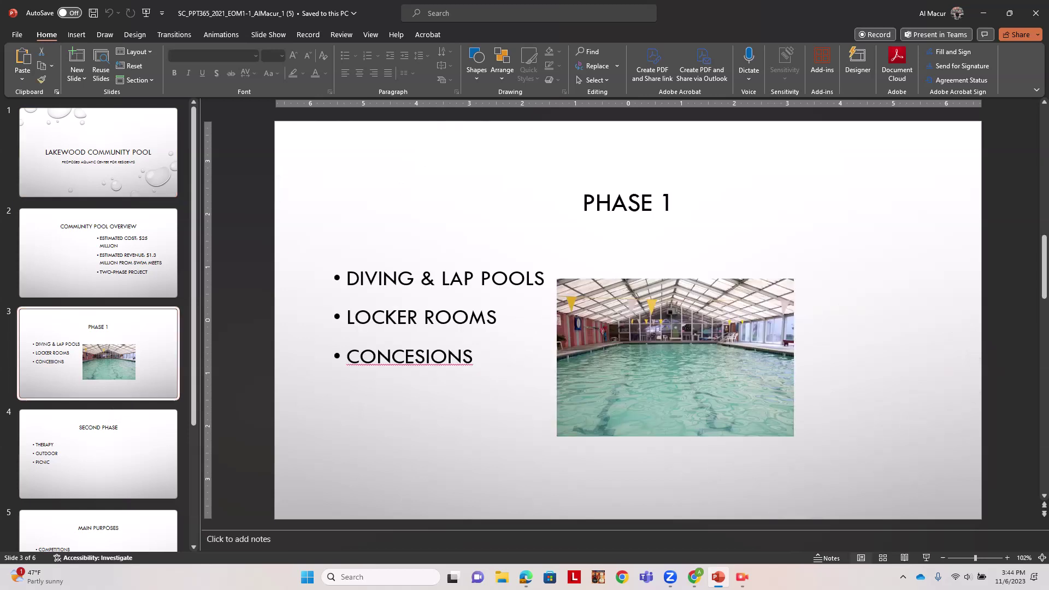
{"action": "left_click", "coordinate": [661, 355]}
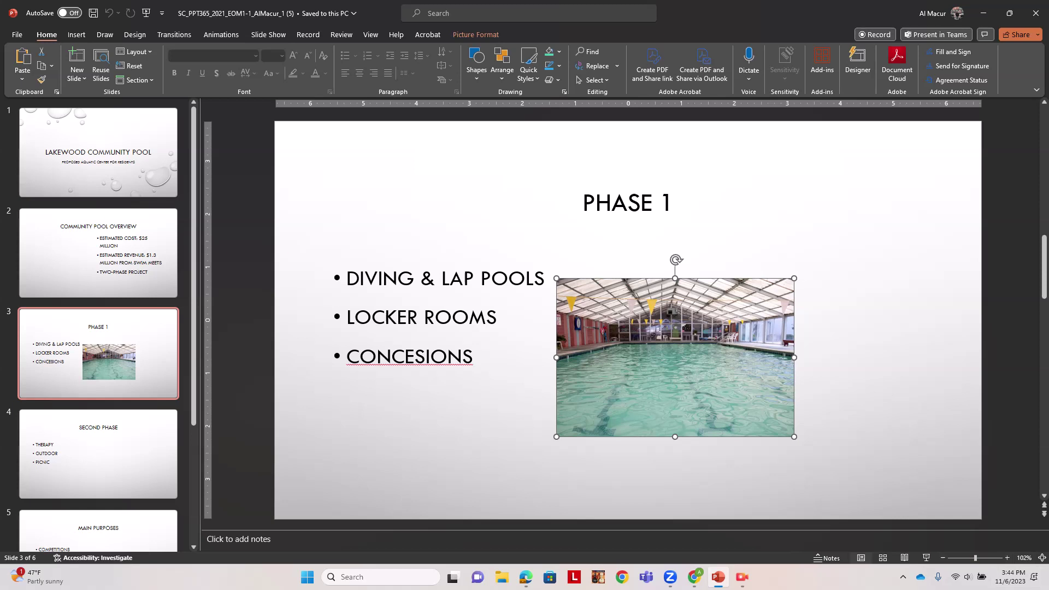
{"action": "left_click", "coordinate": [98, 353]}
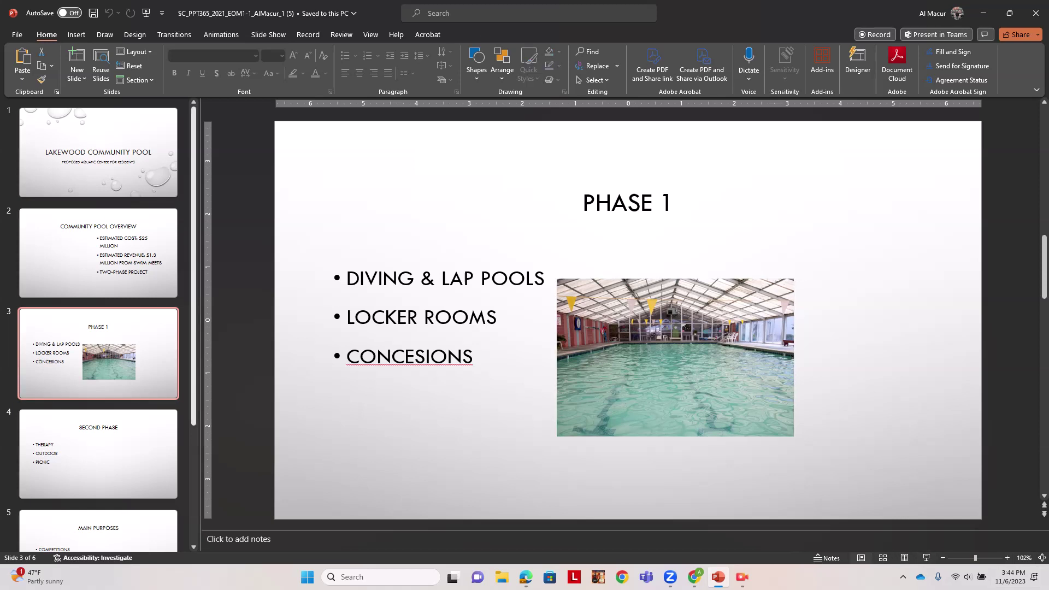
- Format the title on slide 1 in Times New Roman with the bright blue theme font color
{"action": "left_click", "coordinate": [98, 151]}
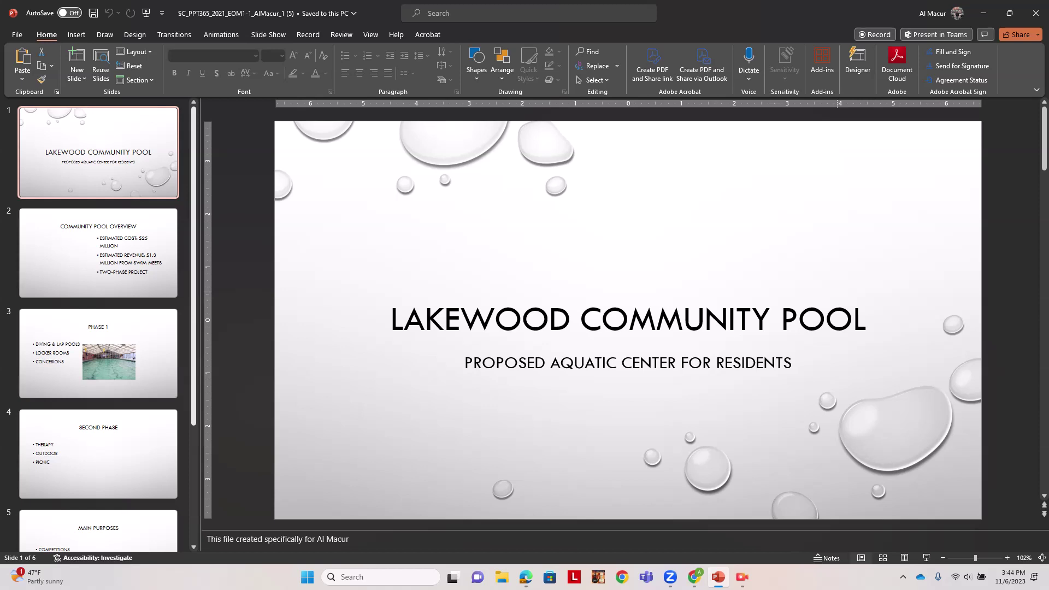
{"action": "left_click", "coordinate": [825, 319]}
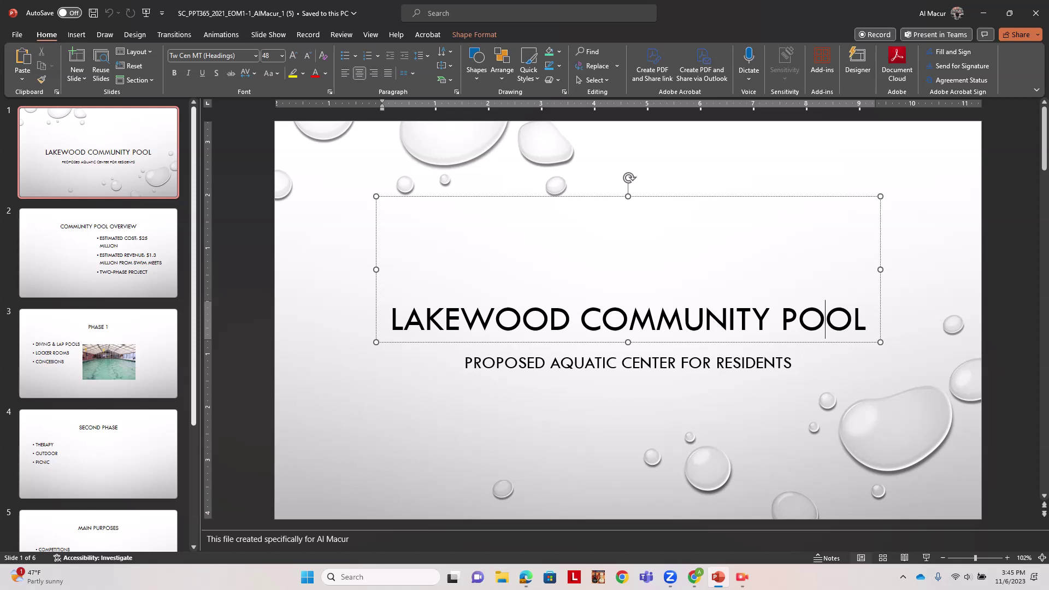
{"action": "key", "text": "ctrl+a"}
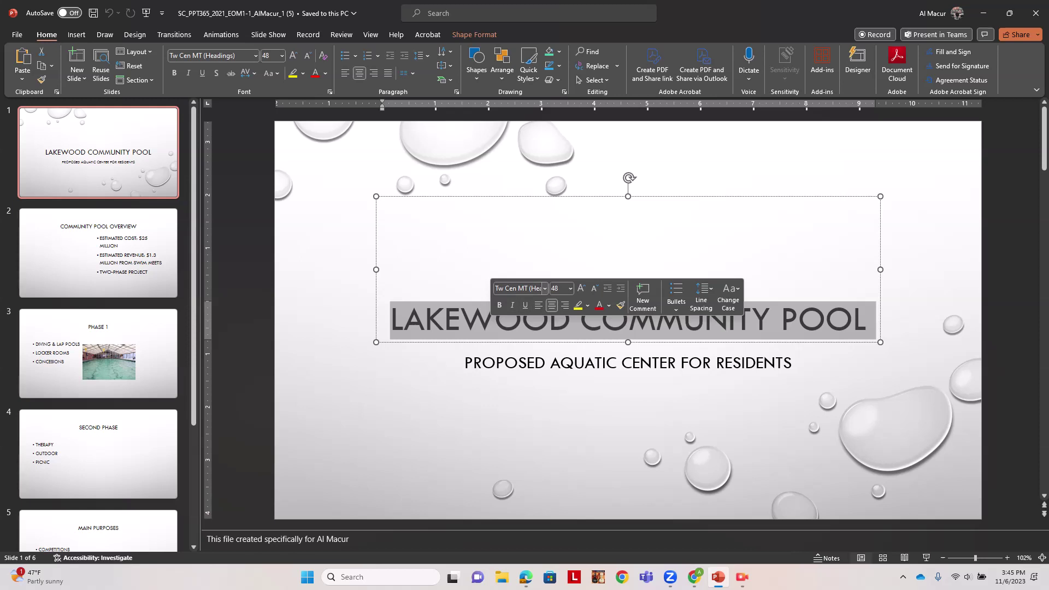
{"action": "left_click", "coordinate": [544, 289]}
{"action": "type", "text": "Times New Rom"}
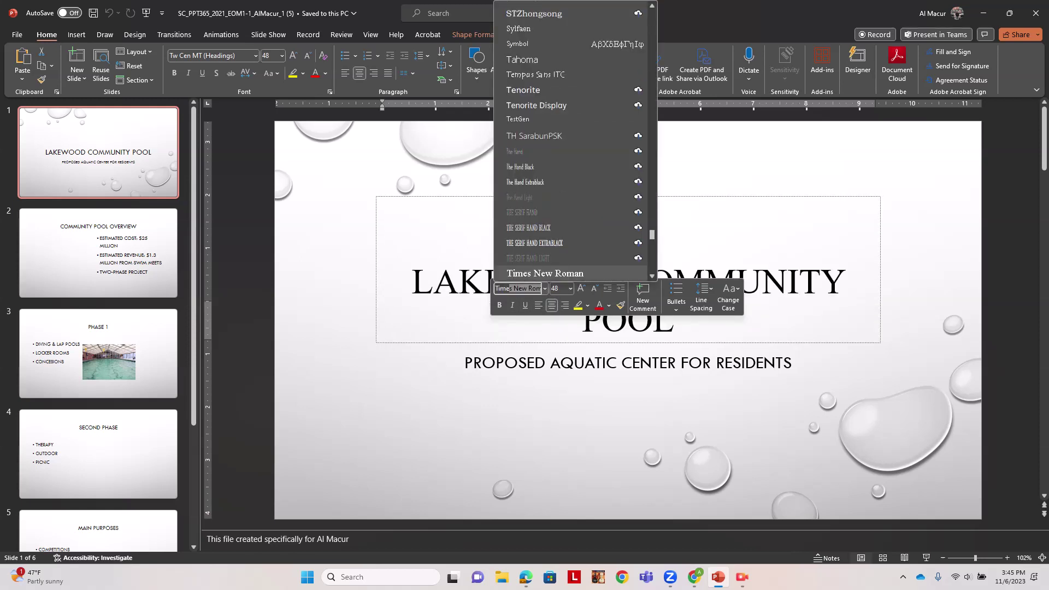
{"action": "key", "text": "Return"}
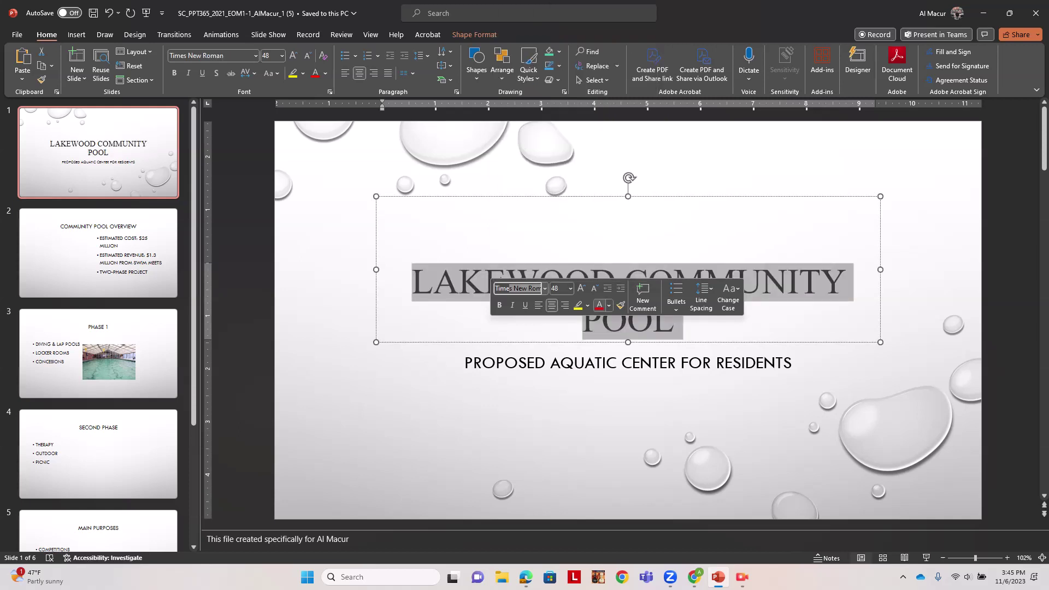
{"action": "left_click", "coordinate": [609, 306]}
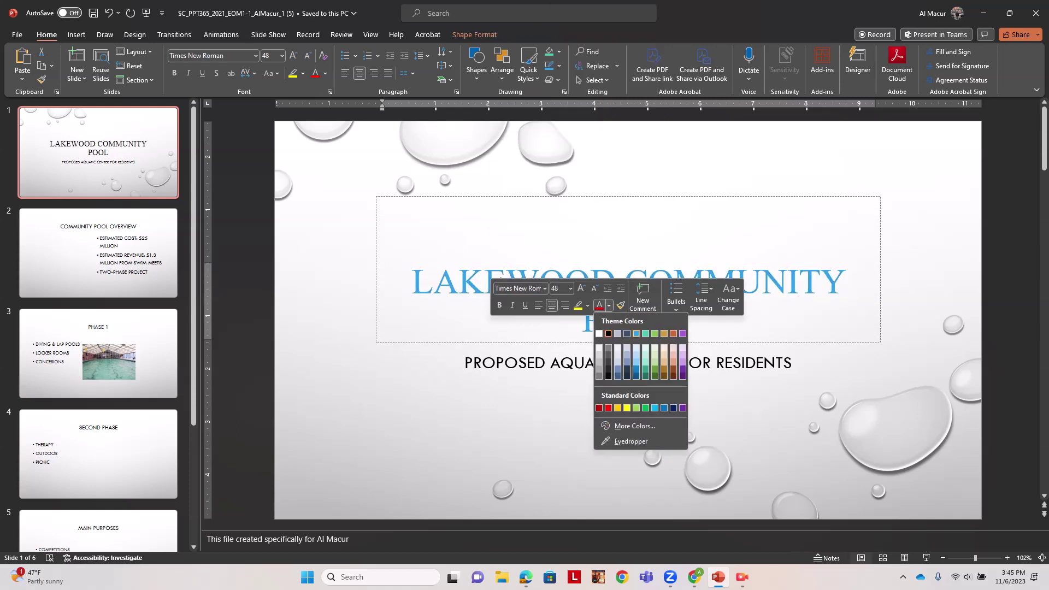
{"action": "left_click", "coordinate": [636, 334]}
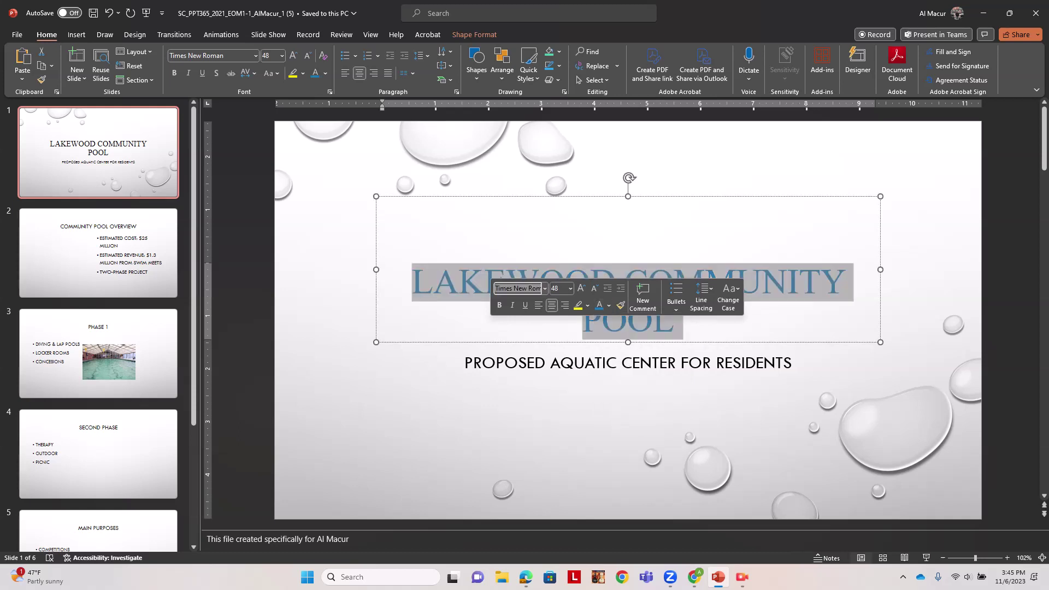
- Make the subtitle "Proposed Aquatic Center for Residents" on slide 1 bold
{"action": "left_click", "coordinate": [792, 363]}
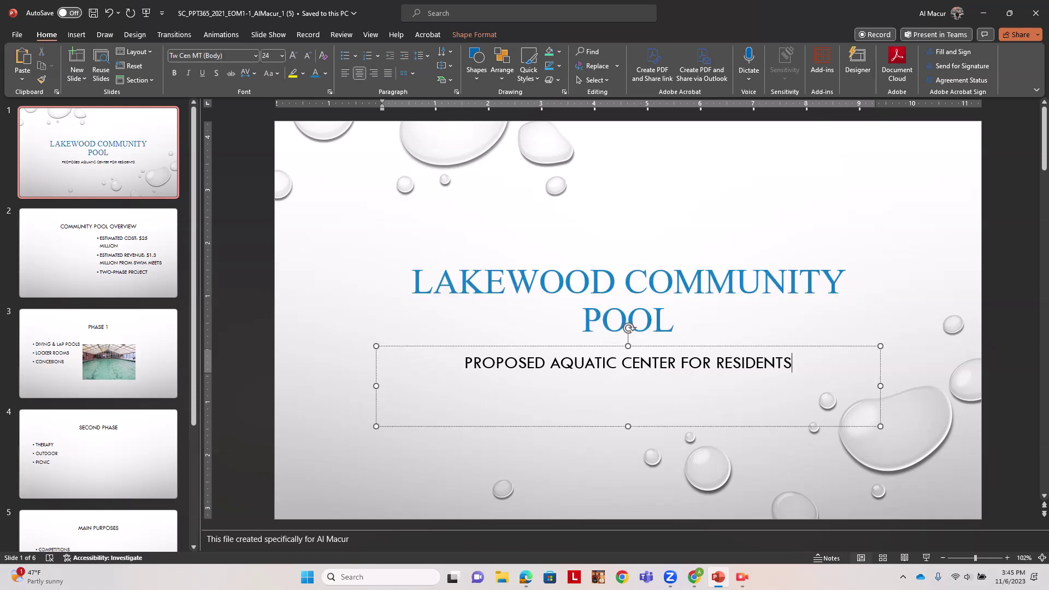
{"action": "left_click_drag", "start_coordinate": [793, 363], "coordinate": [464, 363]}
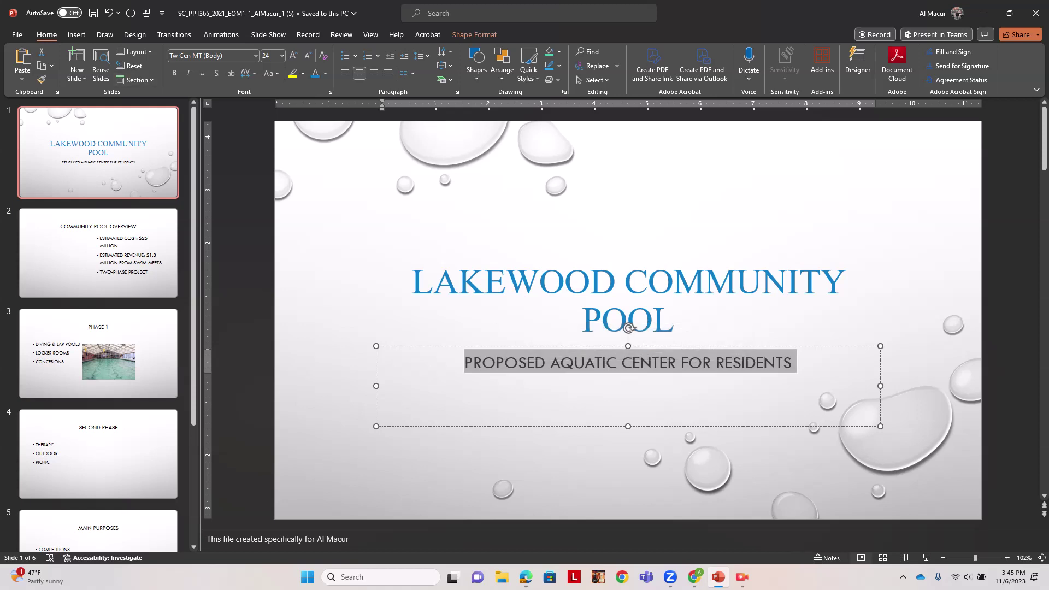
{"action": "left_click", "coordinate": [174, 73]}
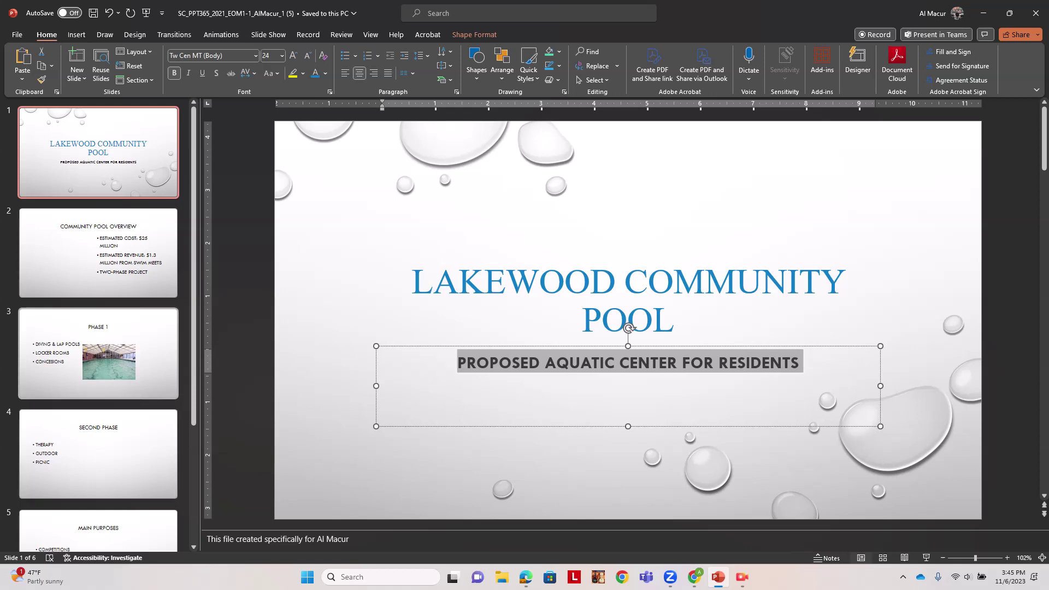
- Enter "ULTRAMODERN FACILITY" as the first bullet in the empty content placeholder on slide 2
{"action": "left_click", "coordinate": [103, 289]}
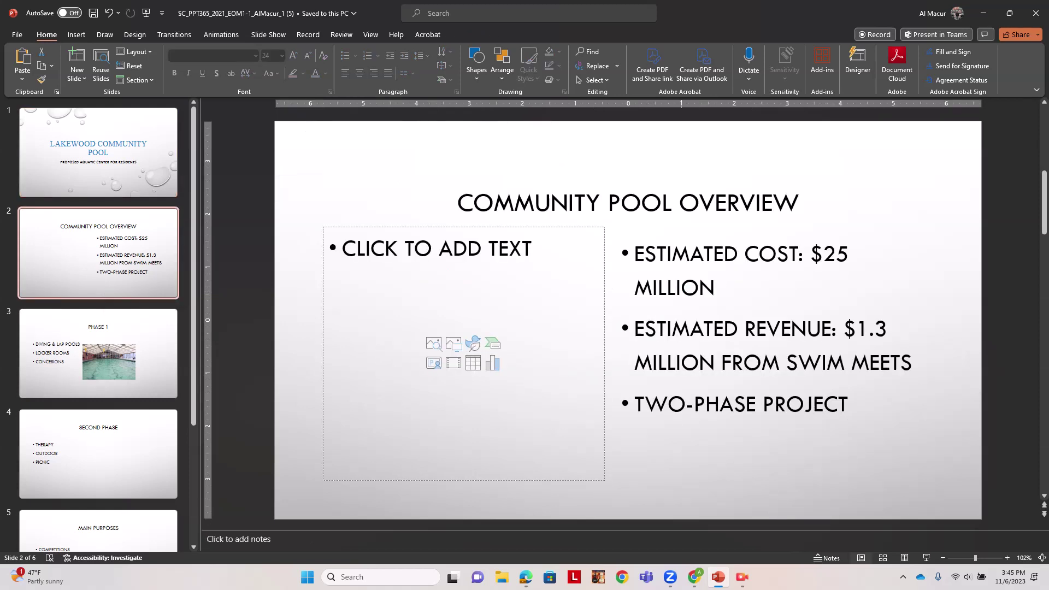
{"action": "left_click", "coordinate": [681, 288]}
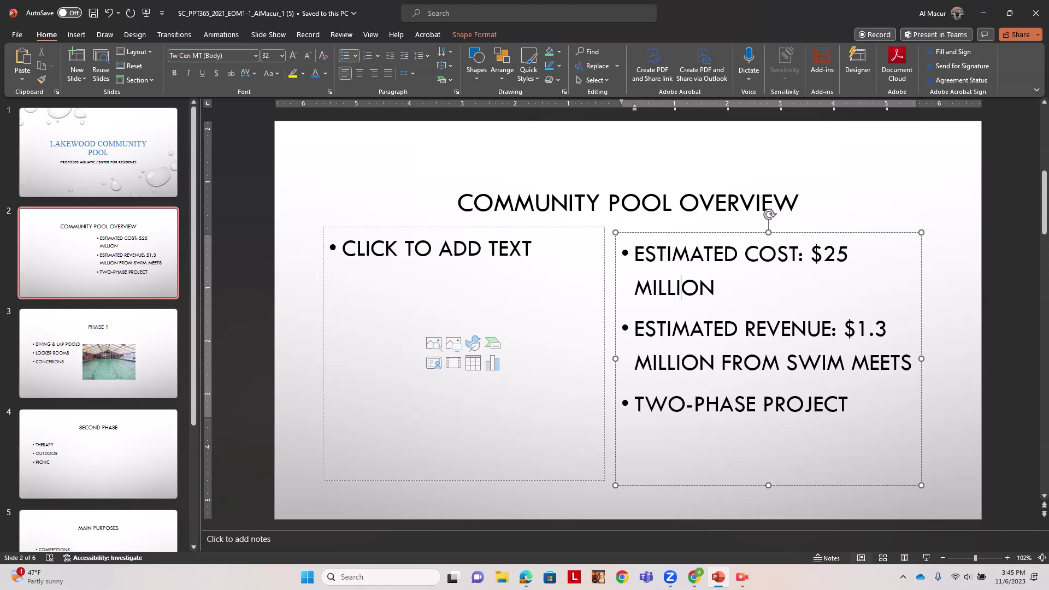
{"action": "left_click", "coordinate": [342, 248]}
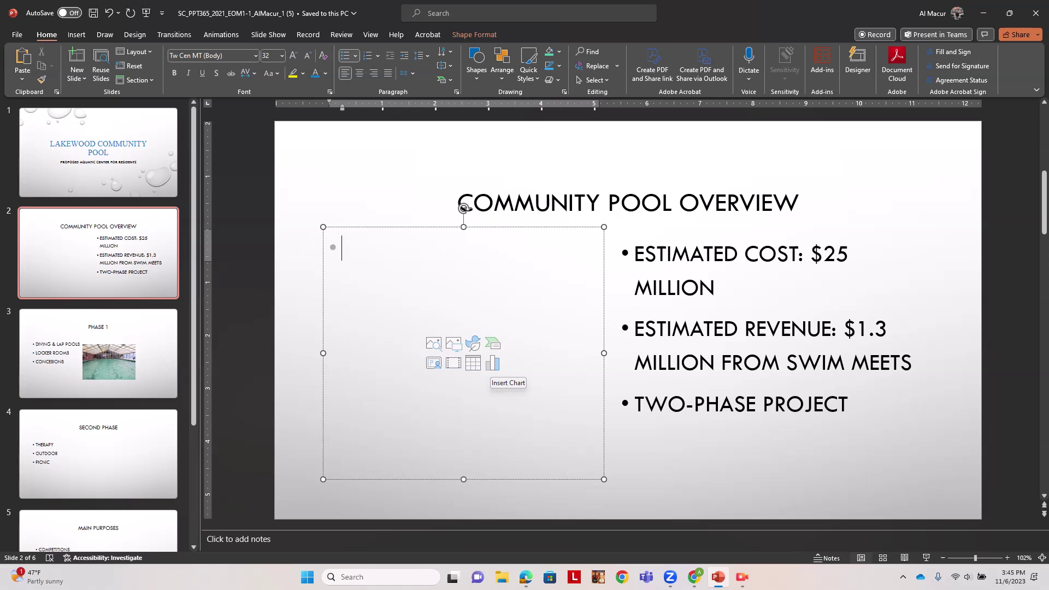
{"action": "type", "text": "U"}
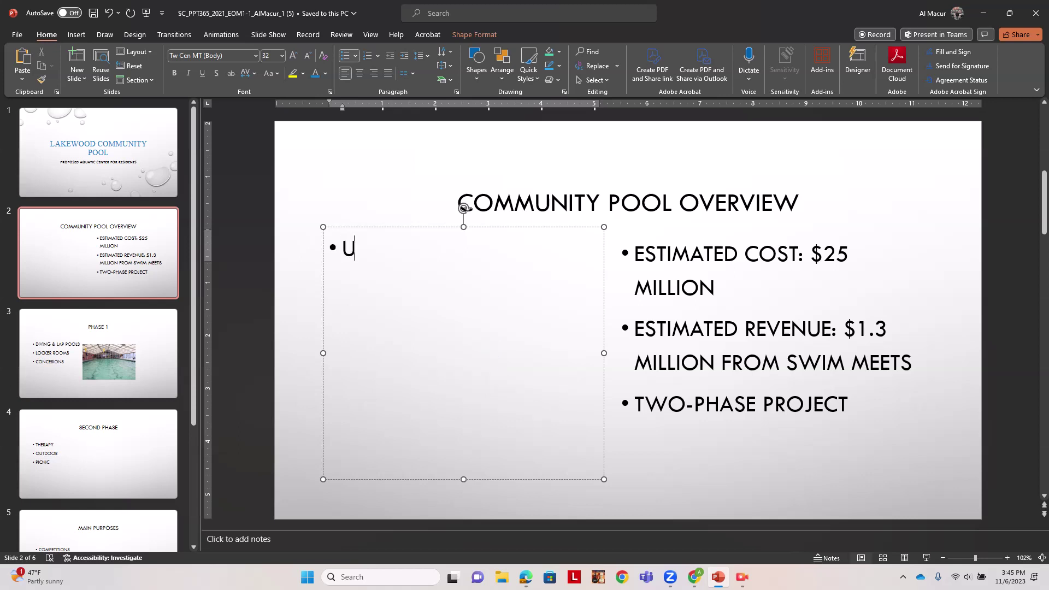
{"action": "type", "text": "LTRAMOD"}
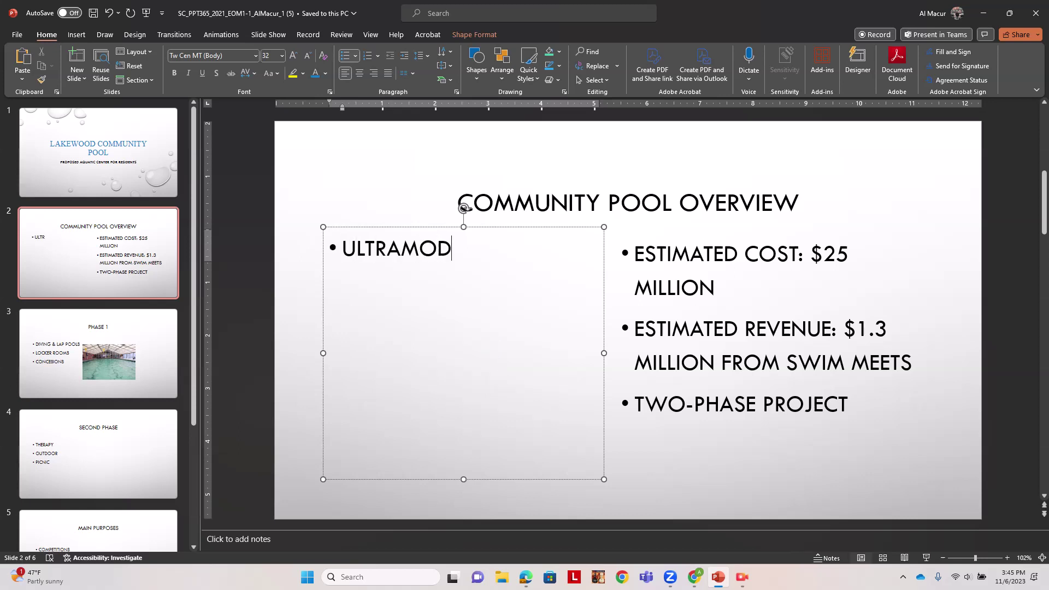
{"action": "type", "text": "ERN FA"}
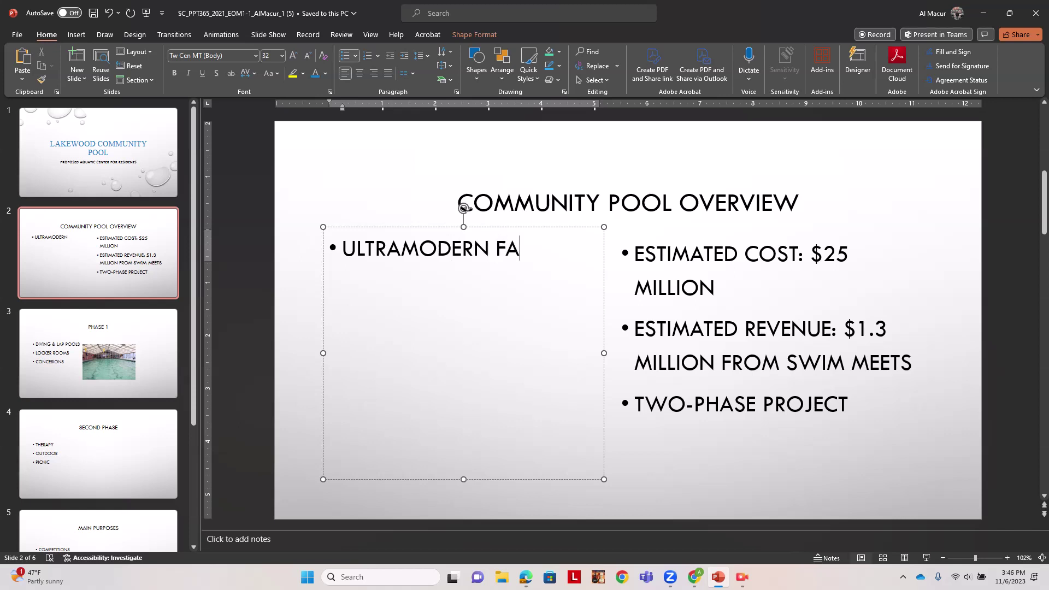
{"action": "type", "text": "CILITY"}
- Add a second bullet reading "LAND DONATED BY CITY" below the first one on slide 2
{"action": "key", "text": "Return"}
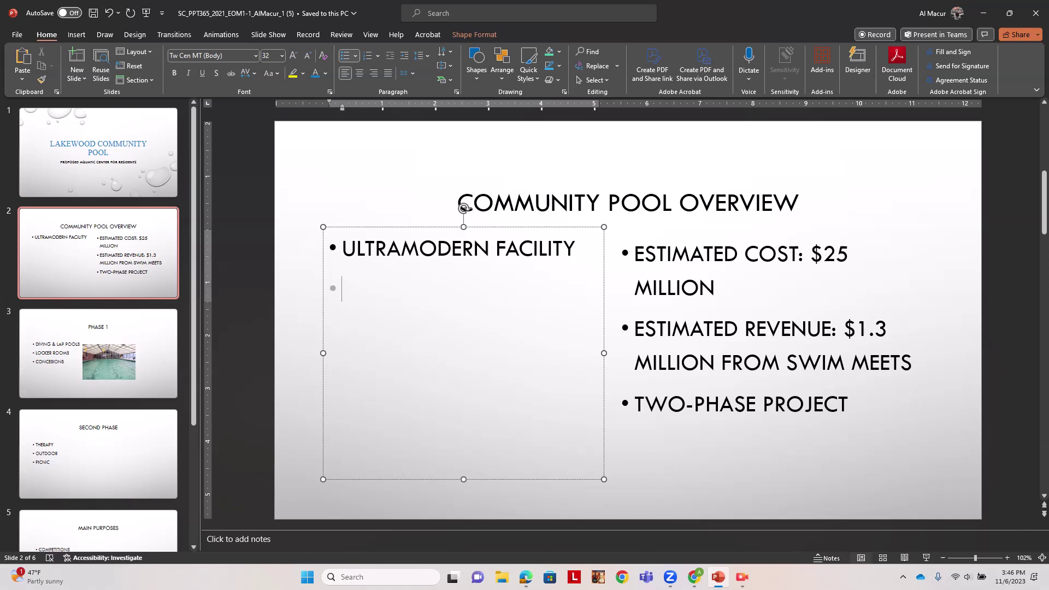
{"action": "type", "text": "LAND DONATE"}
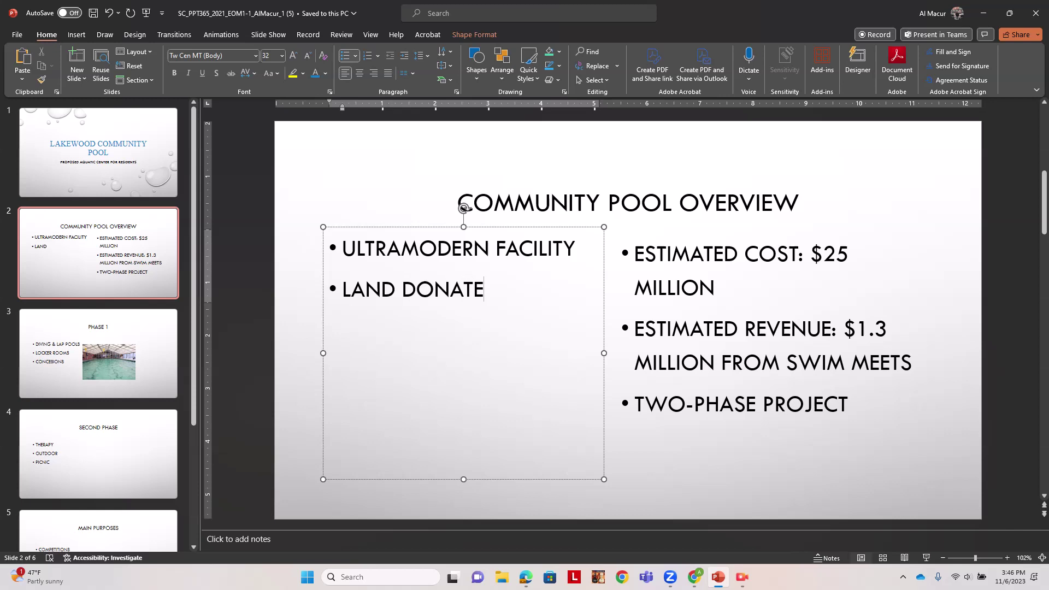
{"action": "type", "text": "D BY CITY"}
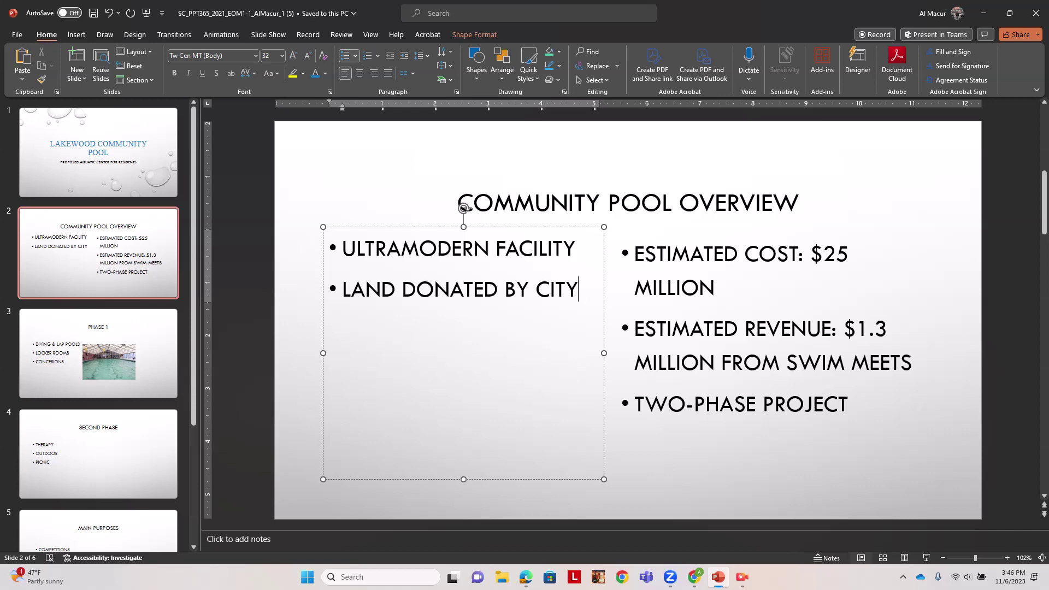
- Add an indented second-level bullet reading "ADJACENT TO BASEBALL FIELD" under the land donation bullet
{"action": "key", "text": "Return"}
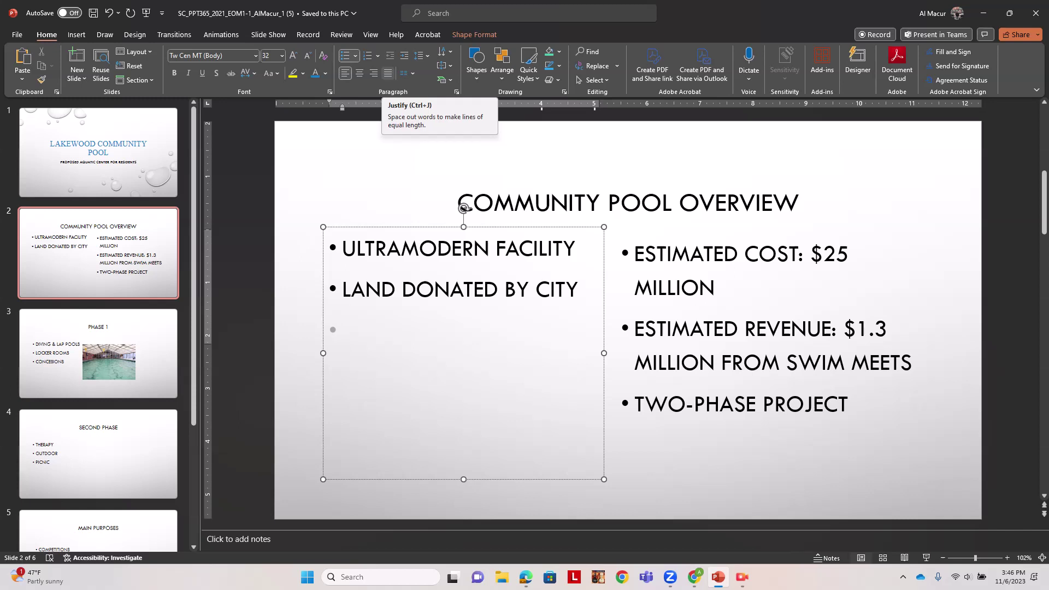
{"action": "key", "text": "Tab"}
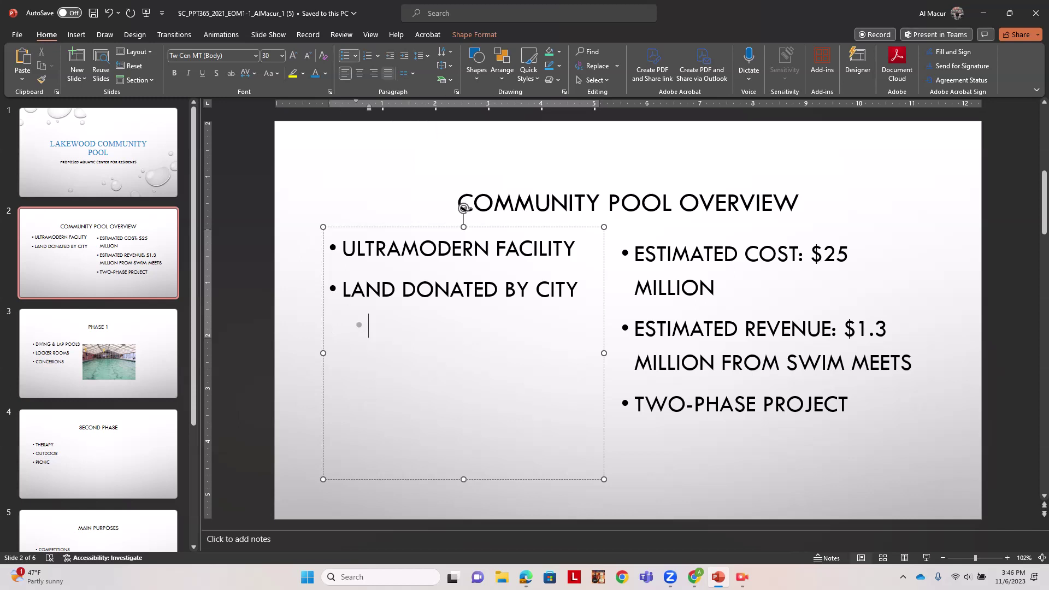
{"action": "type", "text": "ADJACENT TO B"}
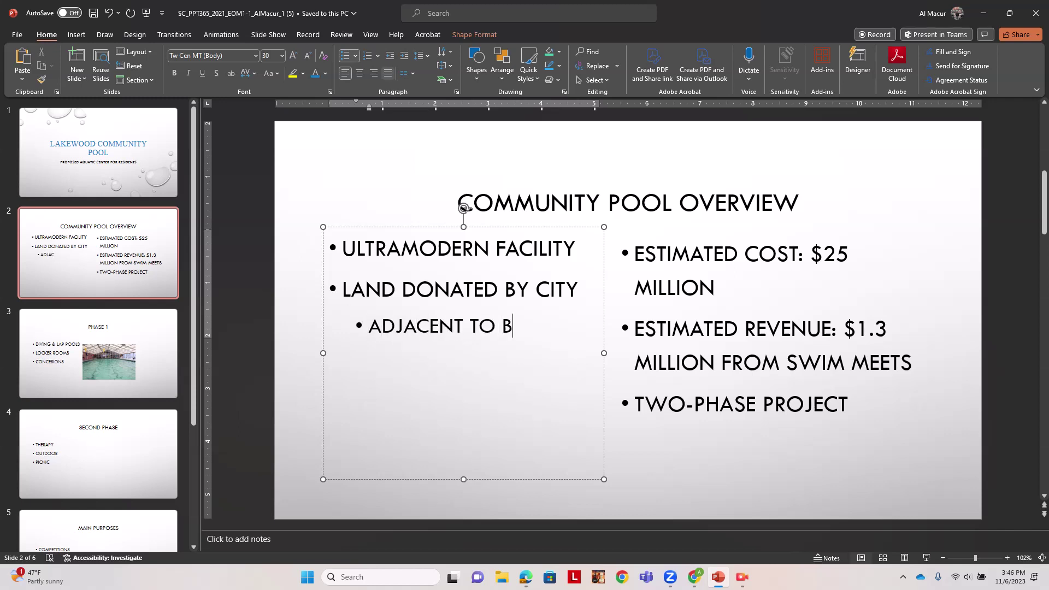
{"action": "type", "text": "ASEBALL F"}
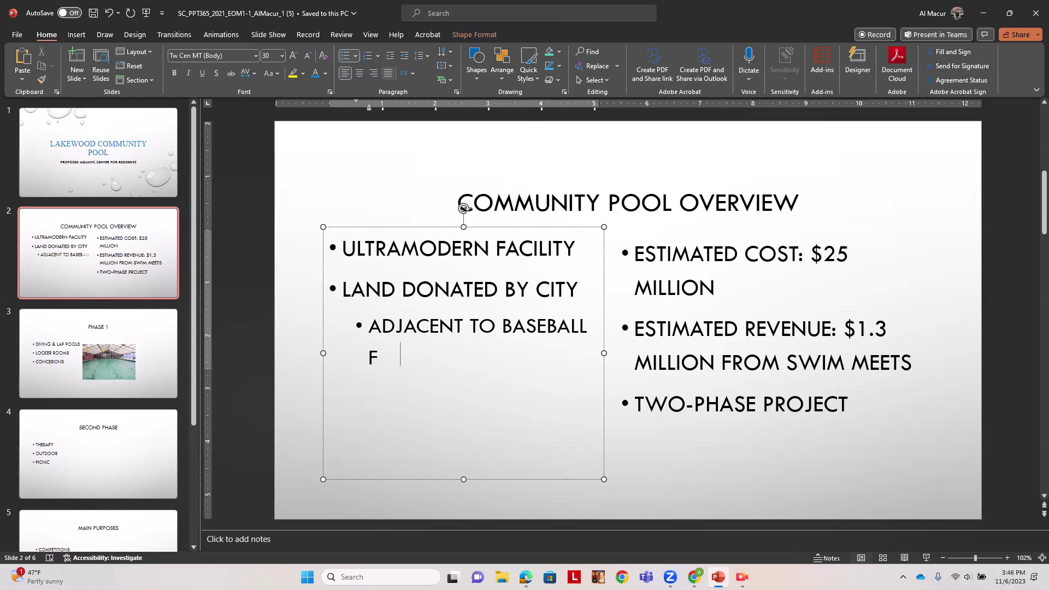
{"action": "type", "text": "IELD"}
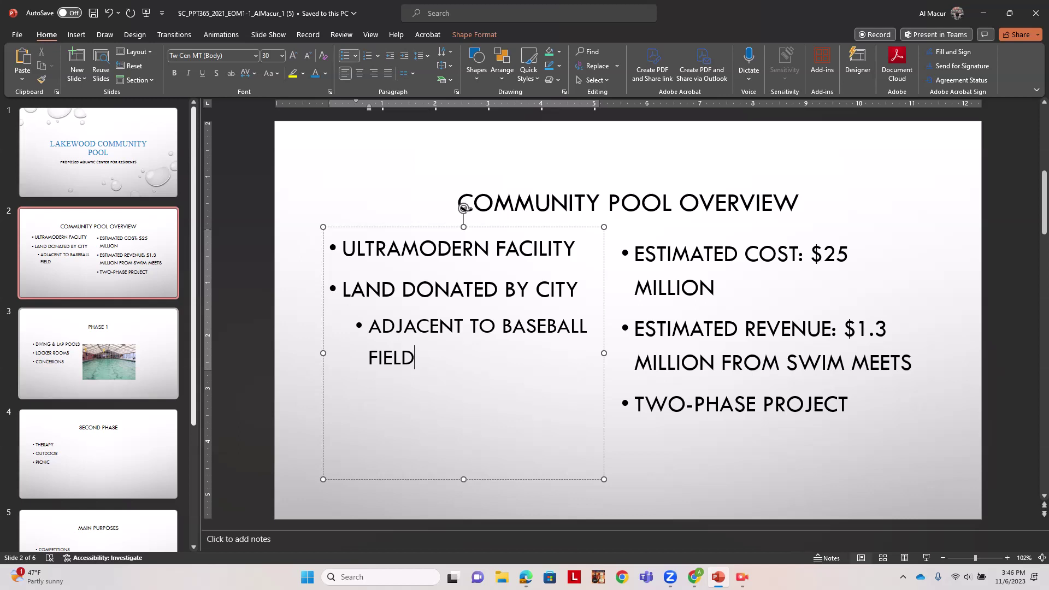
- Set the width of the pool picture on slide 3 to 6.5 inches
{"action": "left_click", "coordinate": [98, 354]}
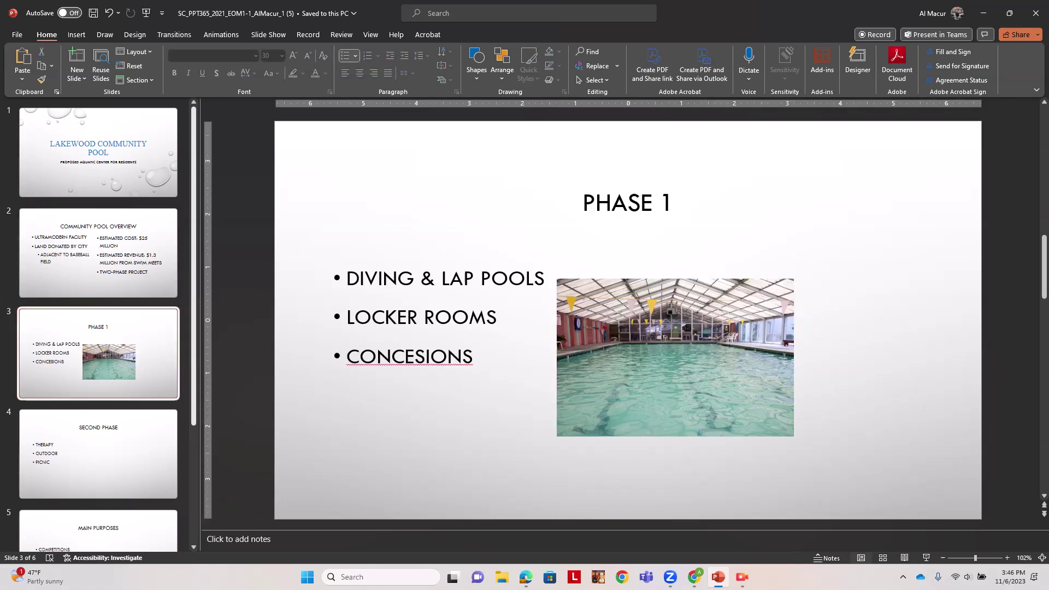
{"action": "left_click", "coordinate": [671, 381]}
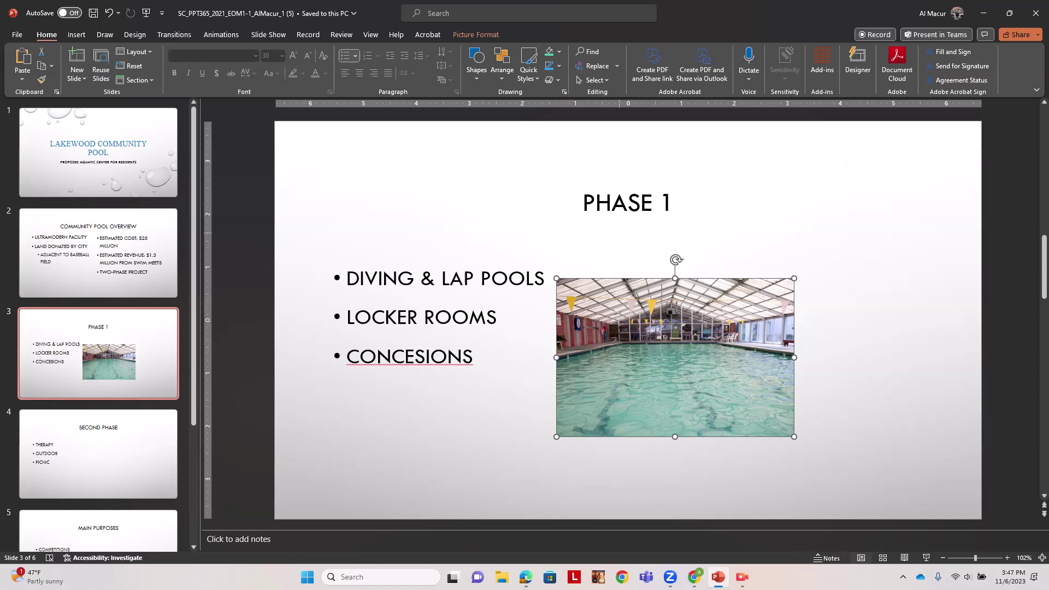
{"action": "left_click", "coordinate": [475, 35]}
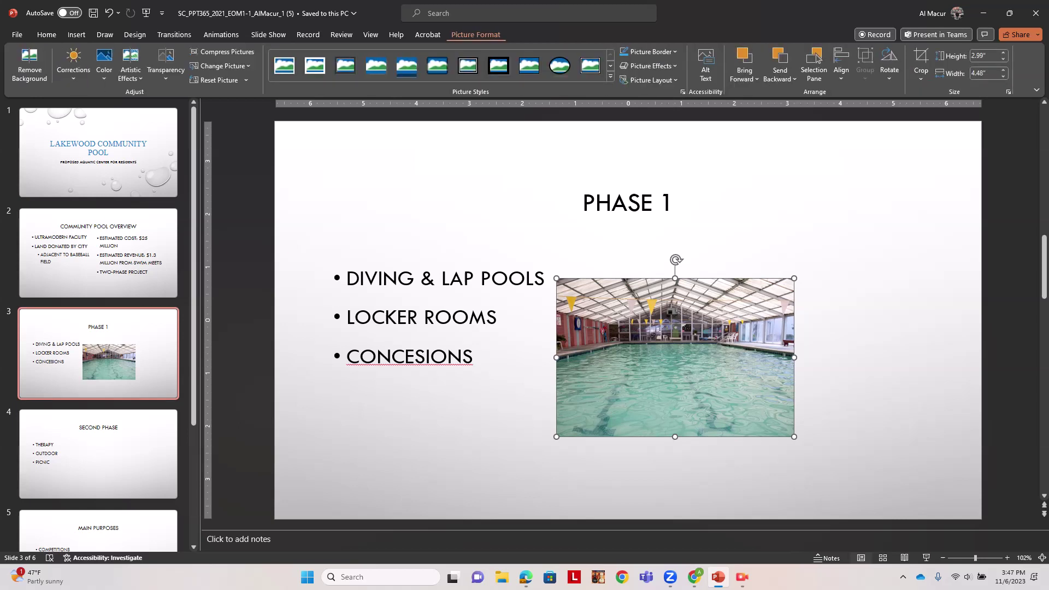
{"action": "left_click", "coordinate": [1000, 72]}
{"action": "type", "text": "6.5"}
{"action": "key", "text": "Return"}
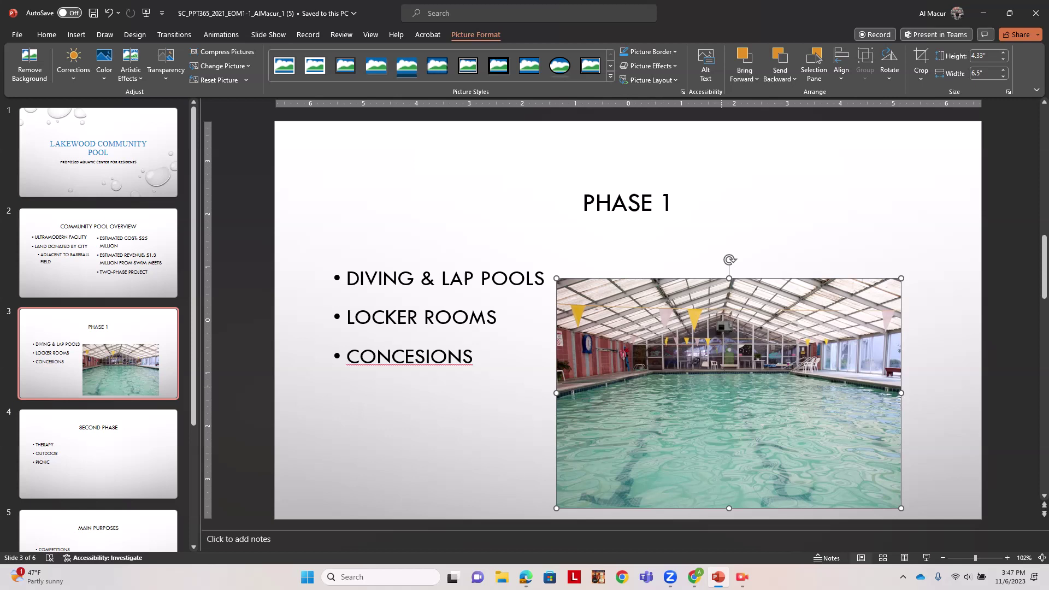
- Move the pool picture slightly up and to the right so it stands clear of the bulleted list
{"action": "left_click_drag", "start_coordinate": [729, 393], "coordinate": [720, 363]}
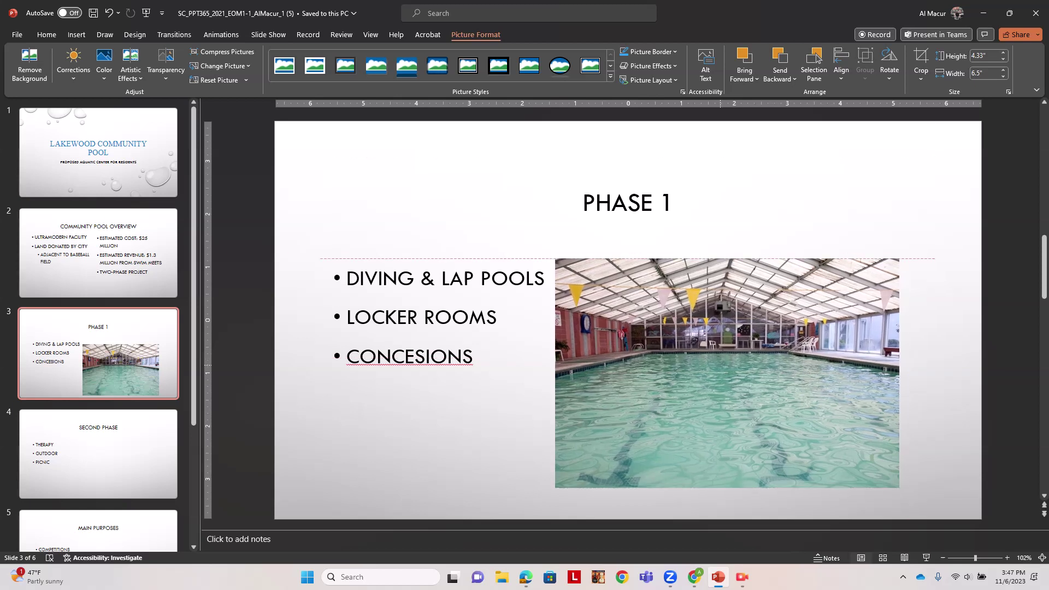
{"action": "left_click_drag", "start_coordinate": [721, 365], "coordinate": [748, 366]}
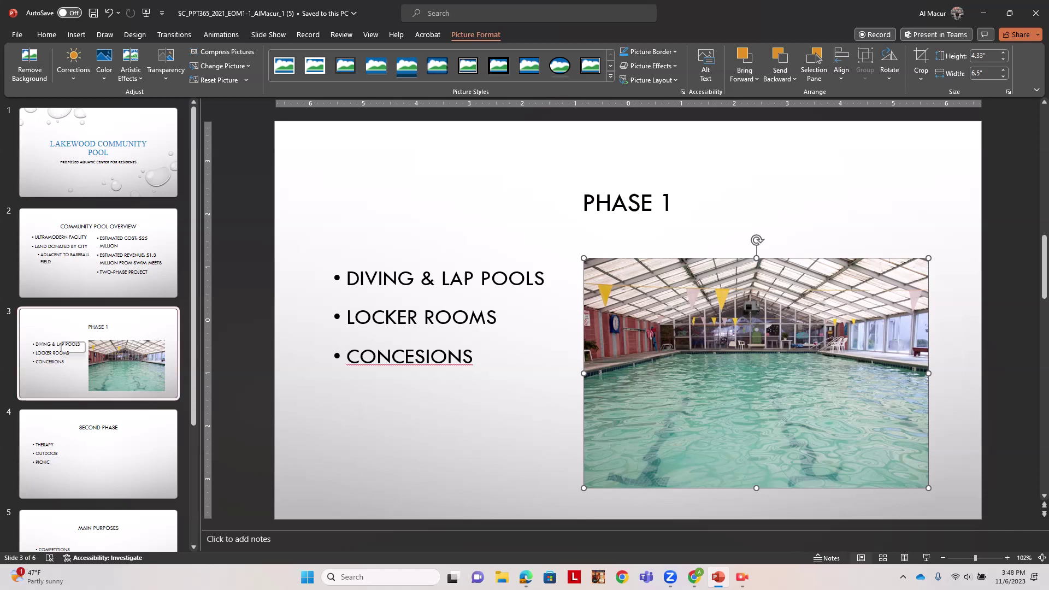
{"action": "left_click", "coordinate": [73, 350]}
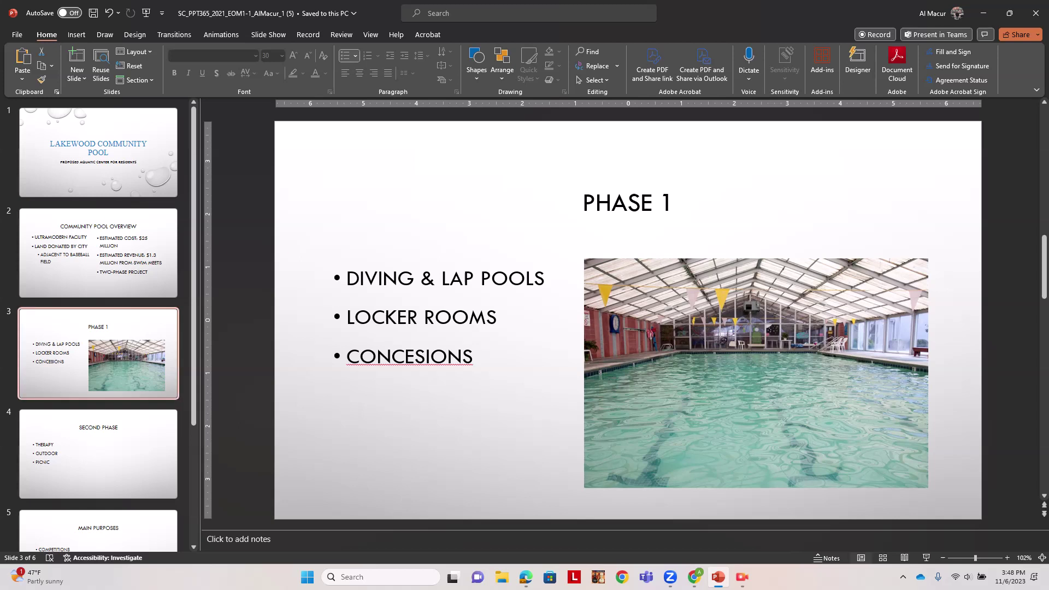
- Add the speaker note "Profits from the concession stand will be donated to local charities." to slide 3
{"action": "left_click", "coordinate": [238, 538]}
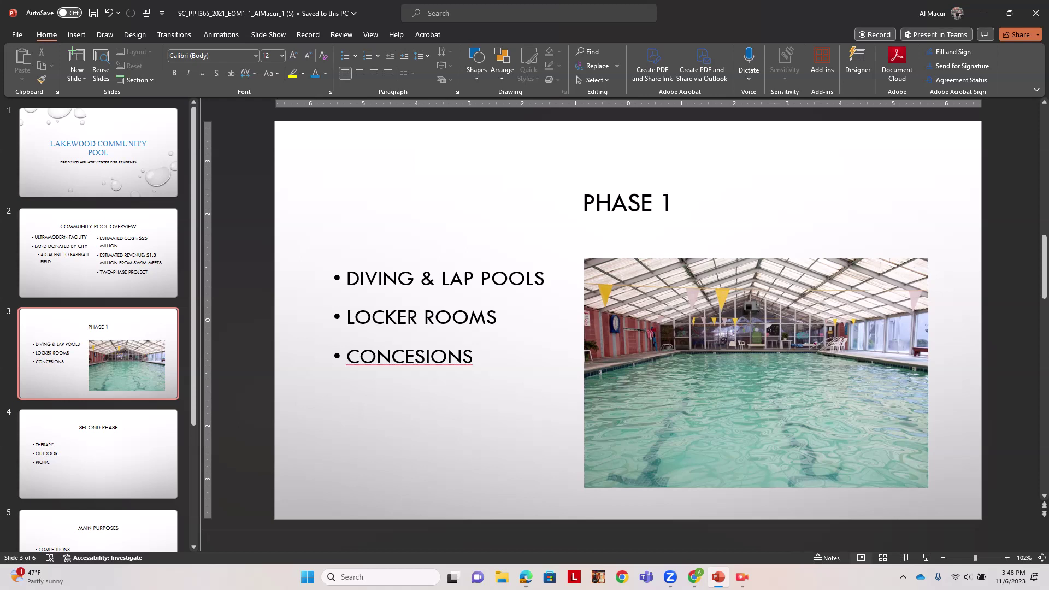
{"action": "type", "text": "pro"}
{"action": "key", "text": "BackSpace"}
{"action": "key", "text": "BackSpace"}
{"action": "key", "text": "BackSpace"}
{"action": "type", "text": "Profits from the concession stand "}
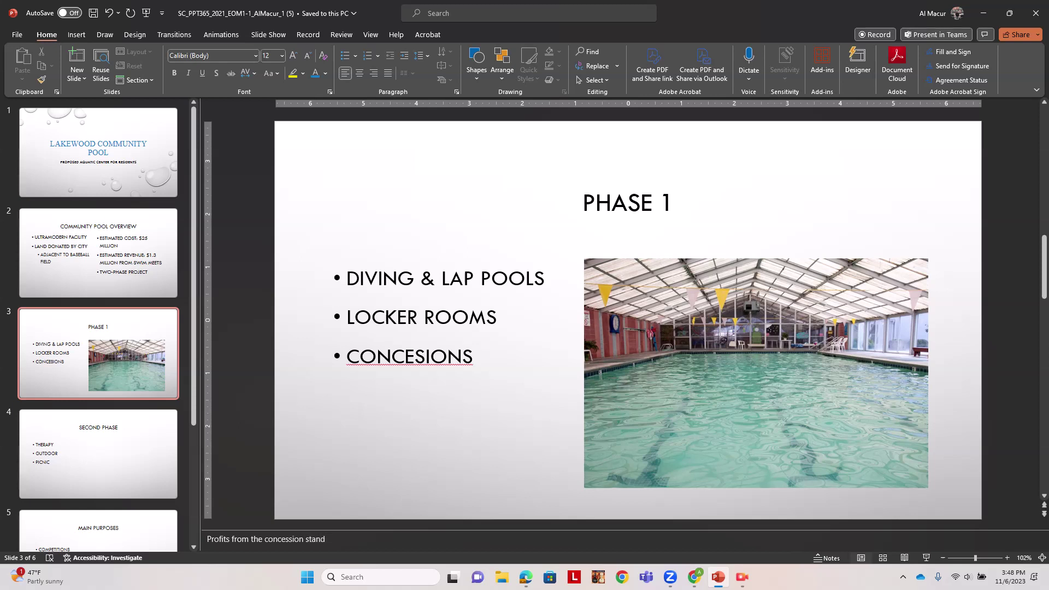
{"action": "type", "text": "will be donated to local charities."}
- Replace the title of slide 4 with "PHASE 2"
{"action": "left_click", "coordinate": [98, 453]}
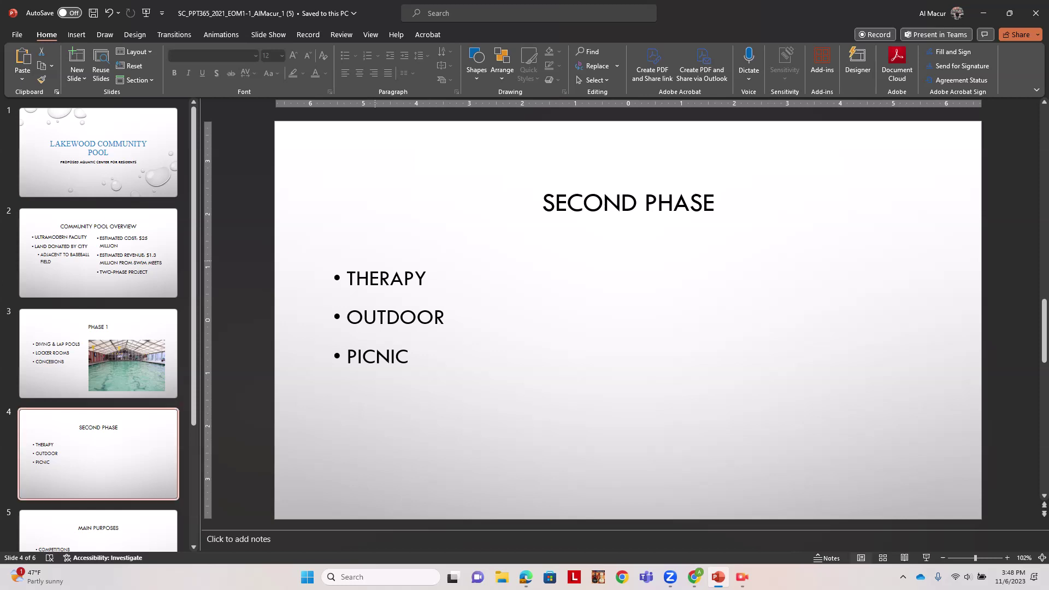
{"action": "left_click", "coordinate": [712, 202]}
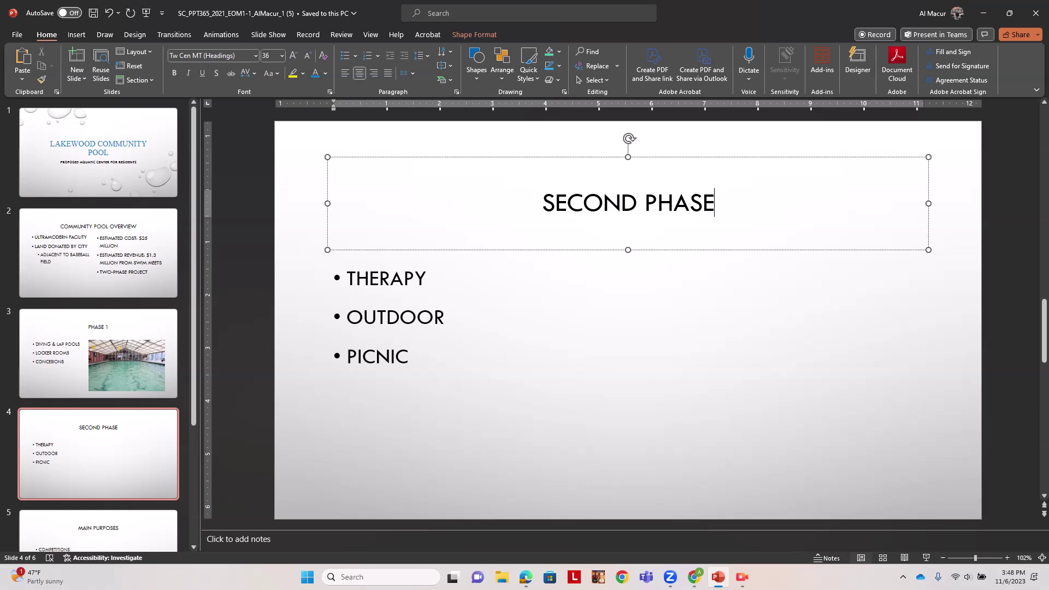
{"action": "left_click_drag", "start_coordinate": [716, 203], "coordinate": [542, 202]}
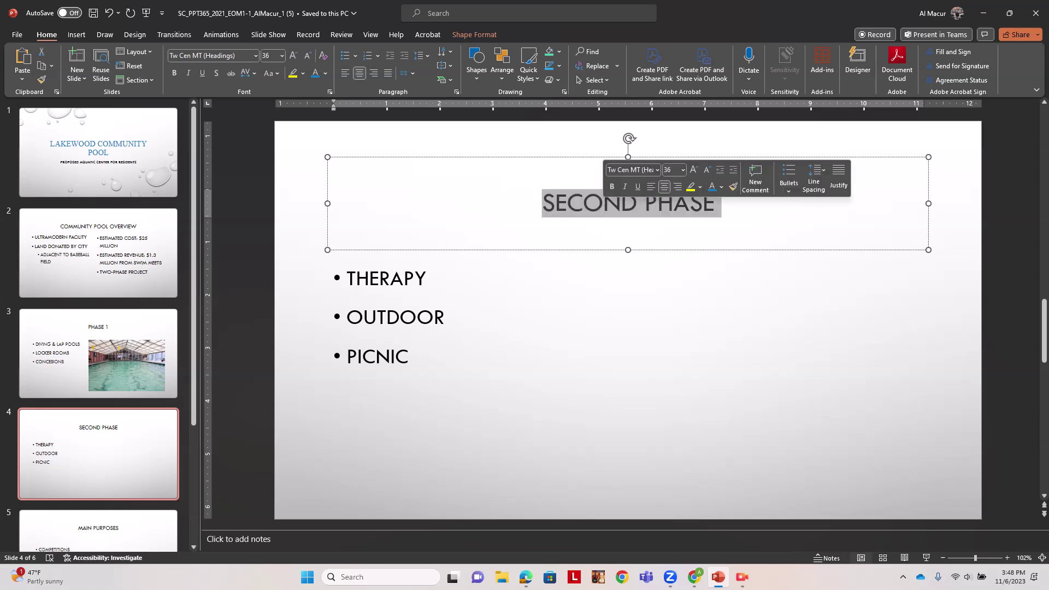
{"action": "type", "text": "PHASE 2"}
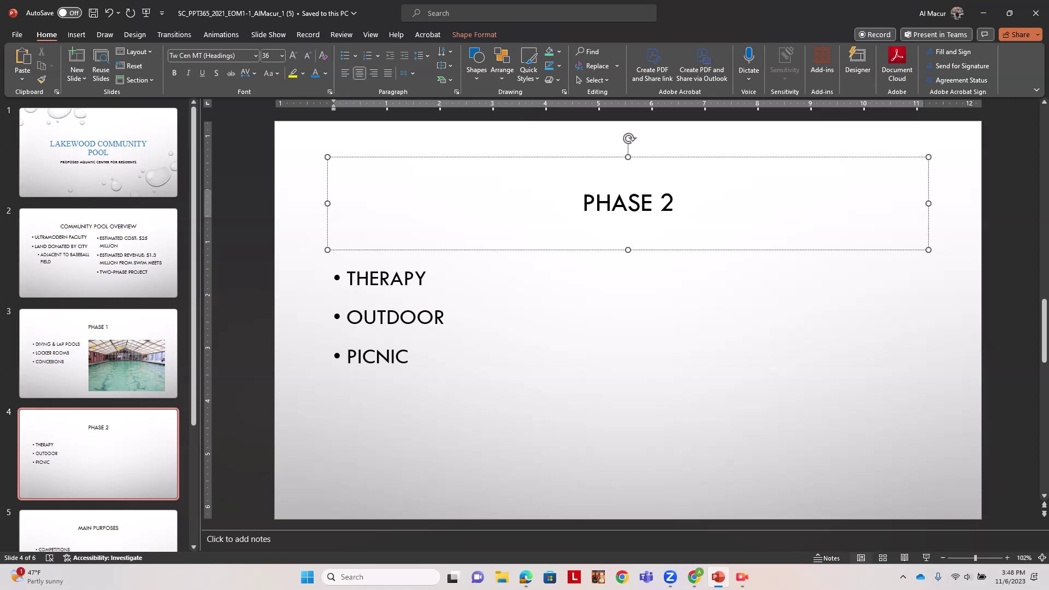
- Extend the first bullet on slide 4 to read "THERAPY POOLS IMPROVE MOBILITY"
{"action": "left_click", "coordinate": [427, 278]}
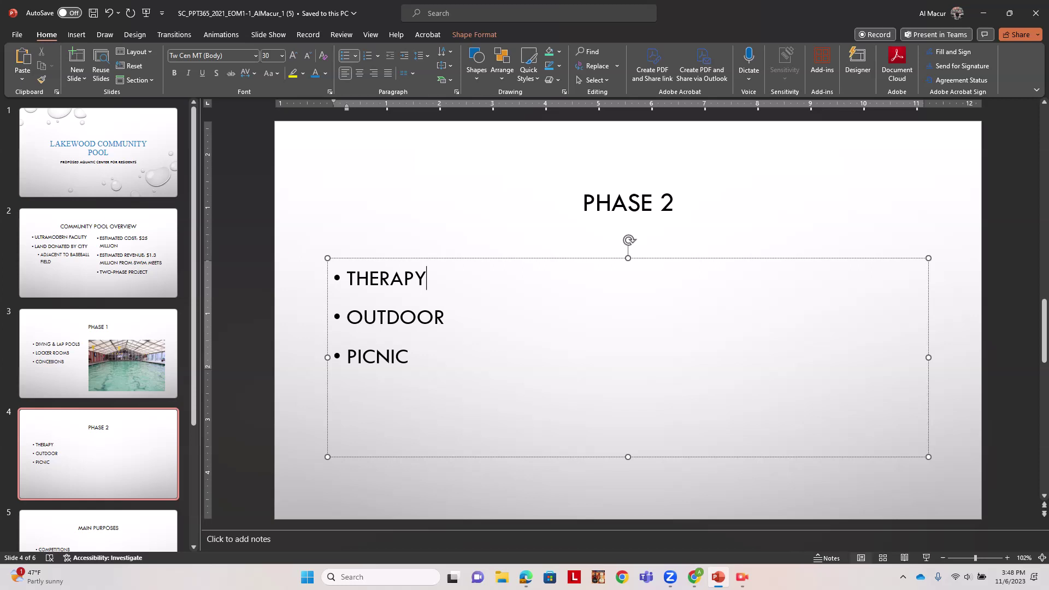
{"action": "type", "text": "POOLS "}
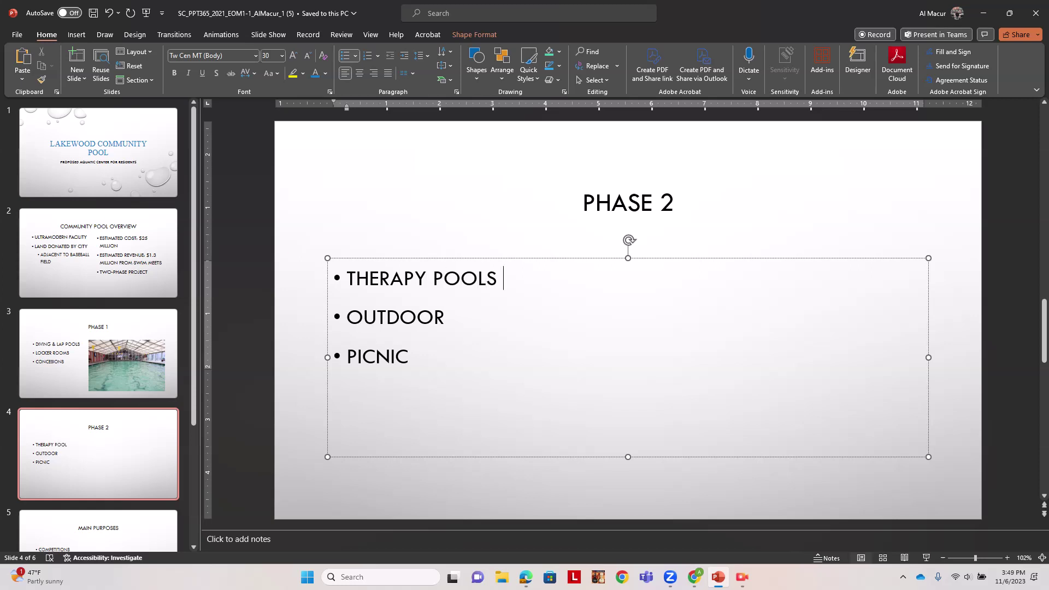
{"action": "type", "text": "IMPROVE"}
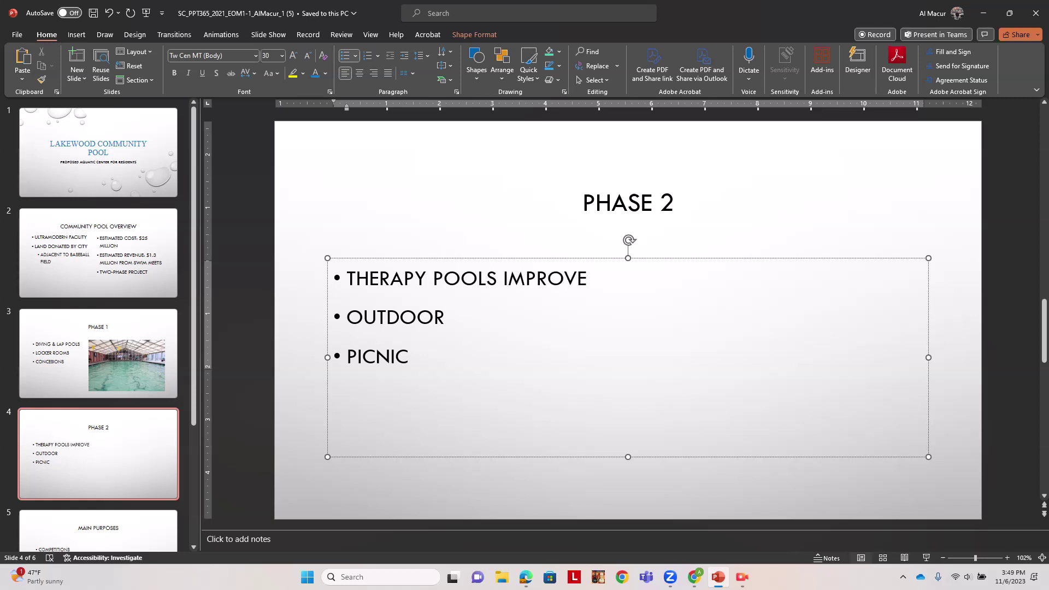
{"action": "type", "text": " MOBILITY "}
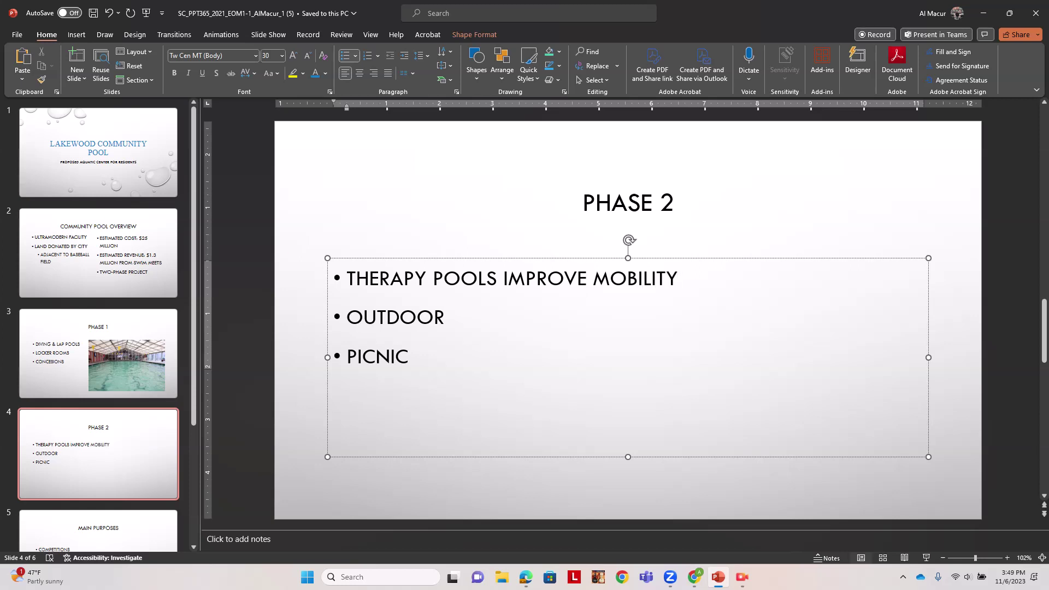
{"action": "type", "text": "O"}
- Extend the second bullet on slide 4 to read "OUTDOOR POOLS HAVE SLIDES AND LAZY RIVER"
{"action": "key", "text": "BackSpace"}
{"action": "type", "text": "POOLS H"}
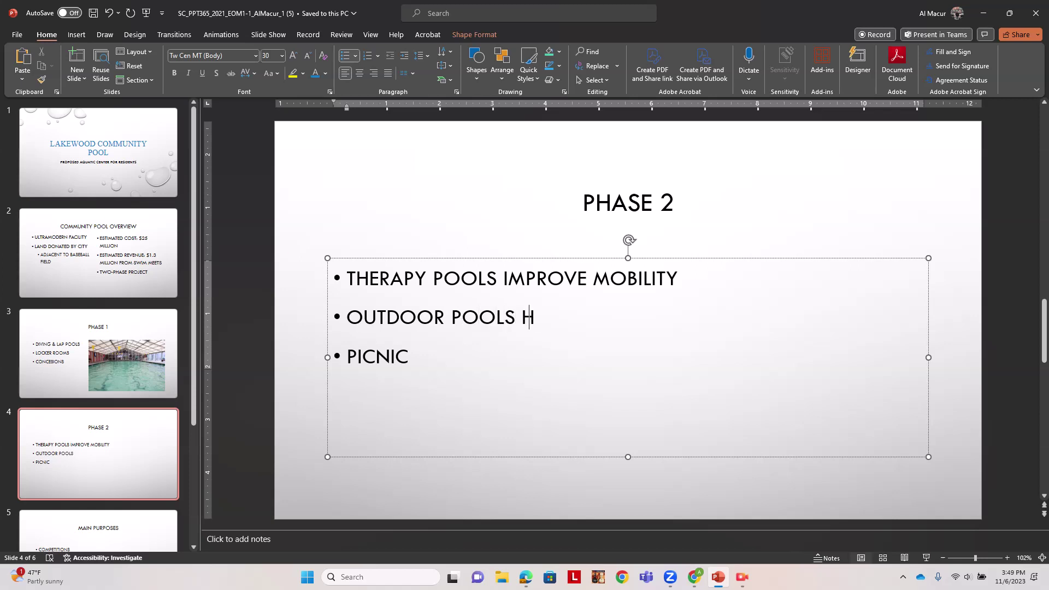
{"action": "type", "text": "AVE SLIDES AND"}
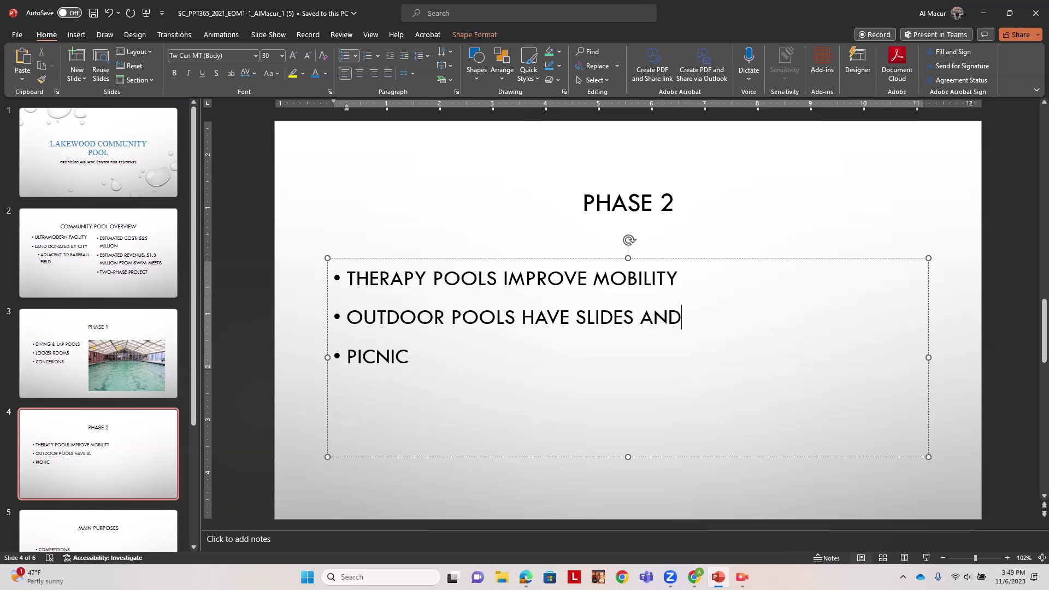
{"action": "type", "text": " LAZY RIVER"}
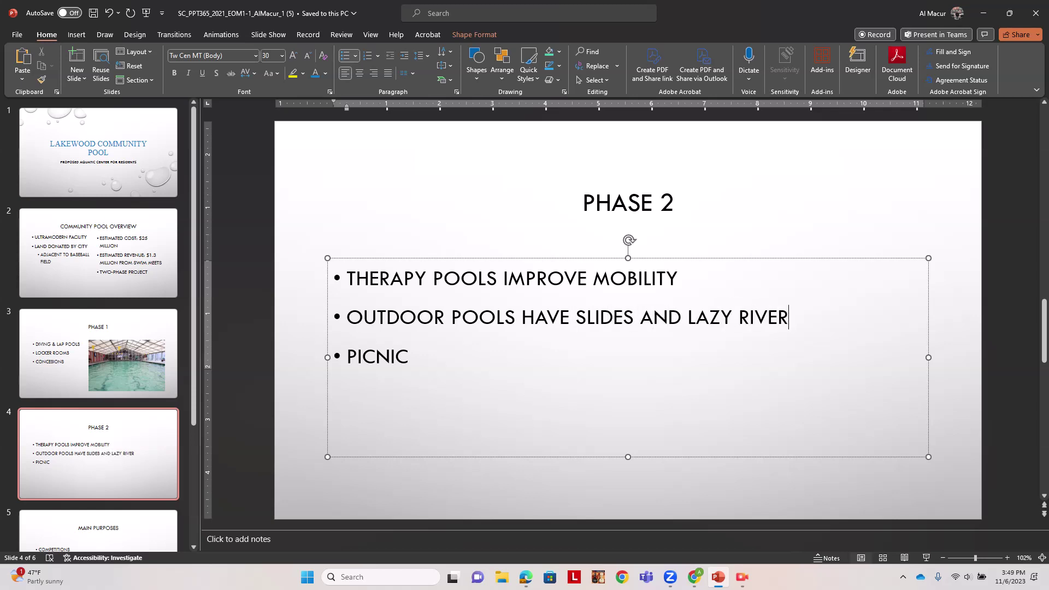
- Extend the third bullet on slide 4 to read "PICNIC AREA HAS TABLES AND VENDING MACHINES"
{"action": "left_click", "coordinate": [408, 357]}
{"action": "type", "text": "AREA HAS"}
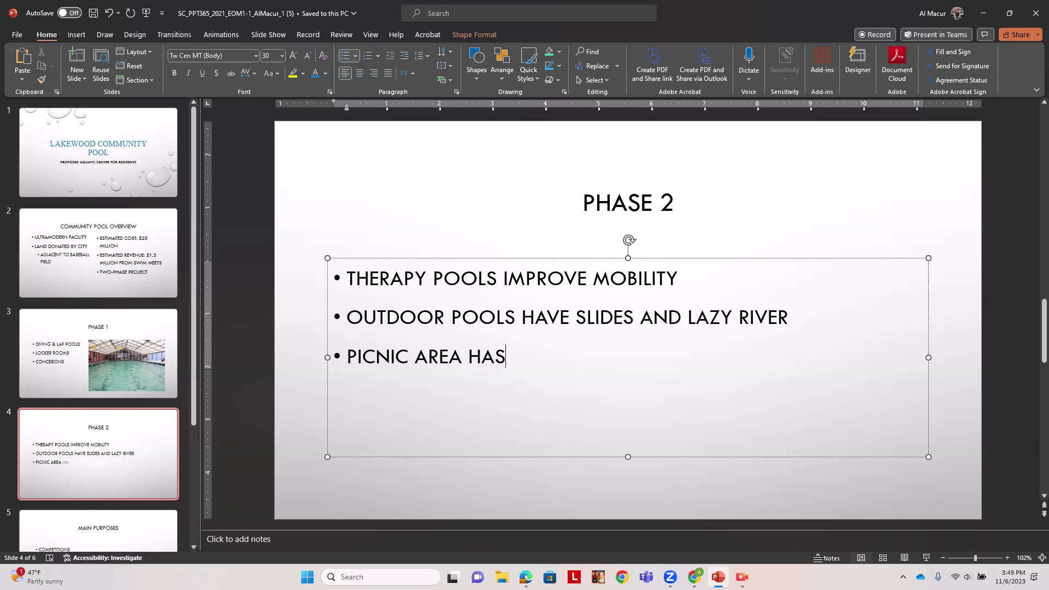
{"action": "type", "text": " TABLES AND "}
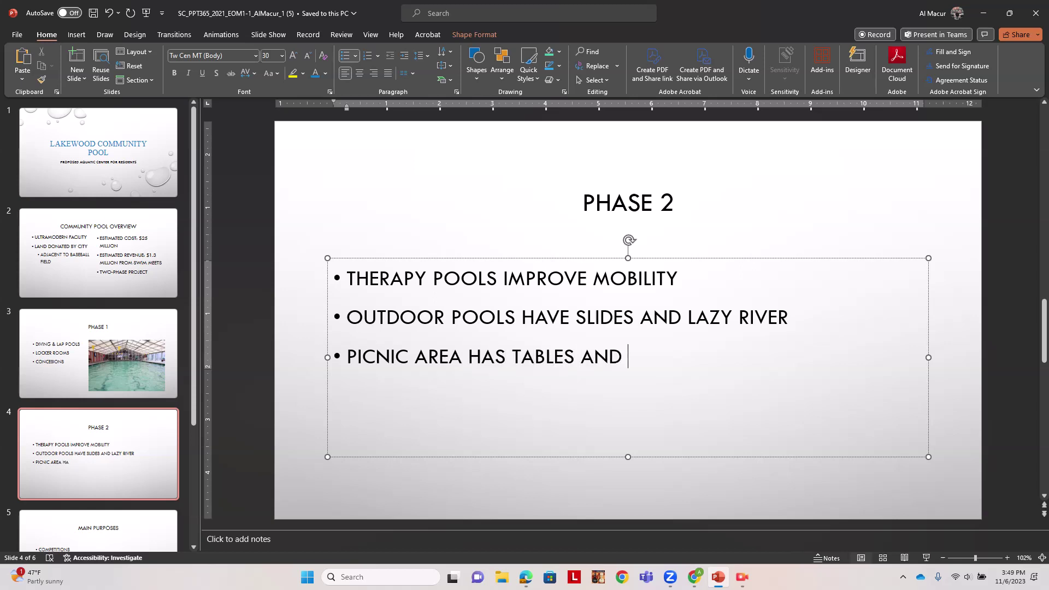
{"action": "type", "text": "VENDING MACHINES"}
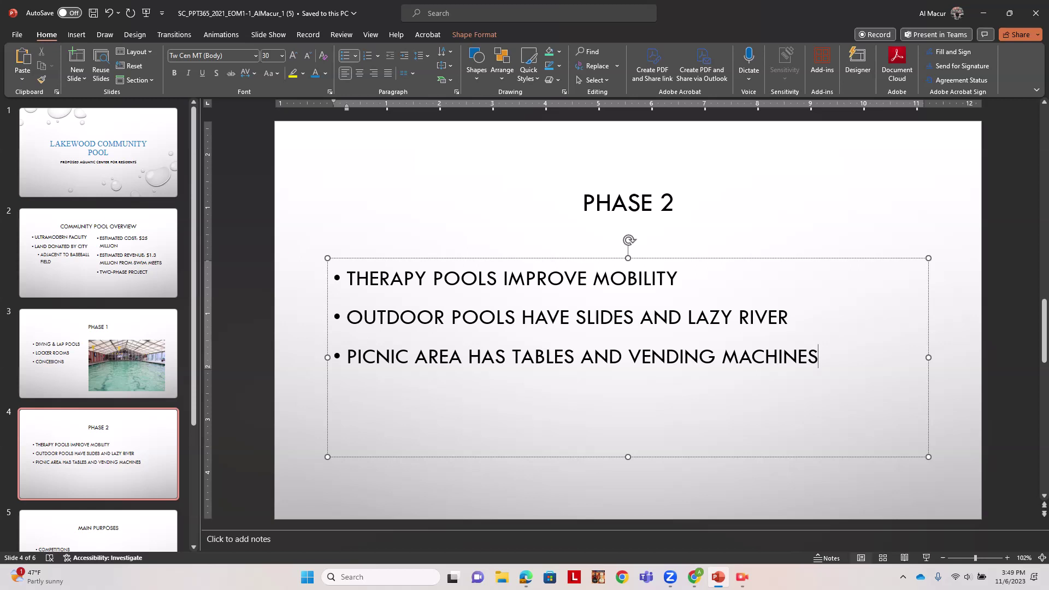
- Change the layout of slide 5, Main Purposes, to Title and Content and dismiss the design suggestions
{"action": "left_click", "coordinate": [99, 454]}
{"action": "scroll", "coordinate": [104, 393], "scroll_direction": "down", "scroll_amount": 3}
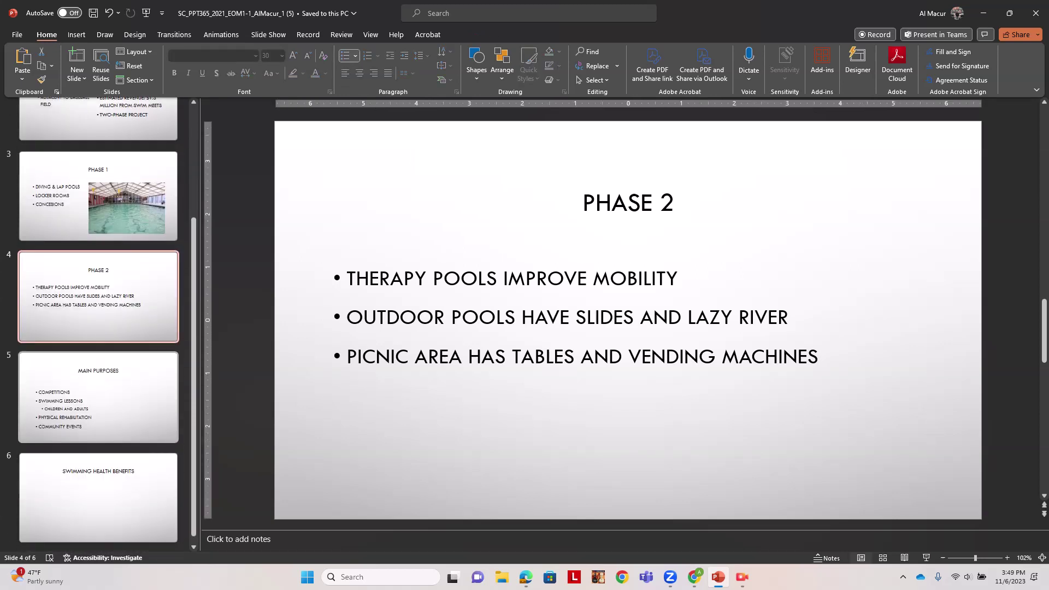
{"action": "left_click", "coordinate": [112, 395]}
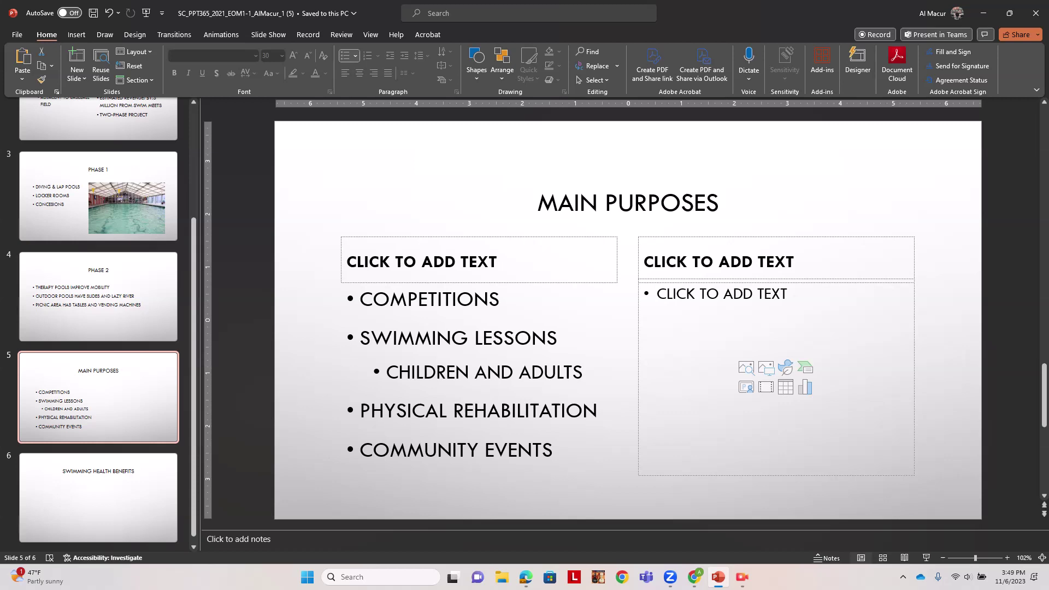
{"action": "right_click", "coordinate": [112, 394]}
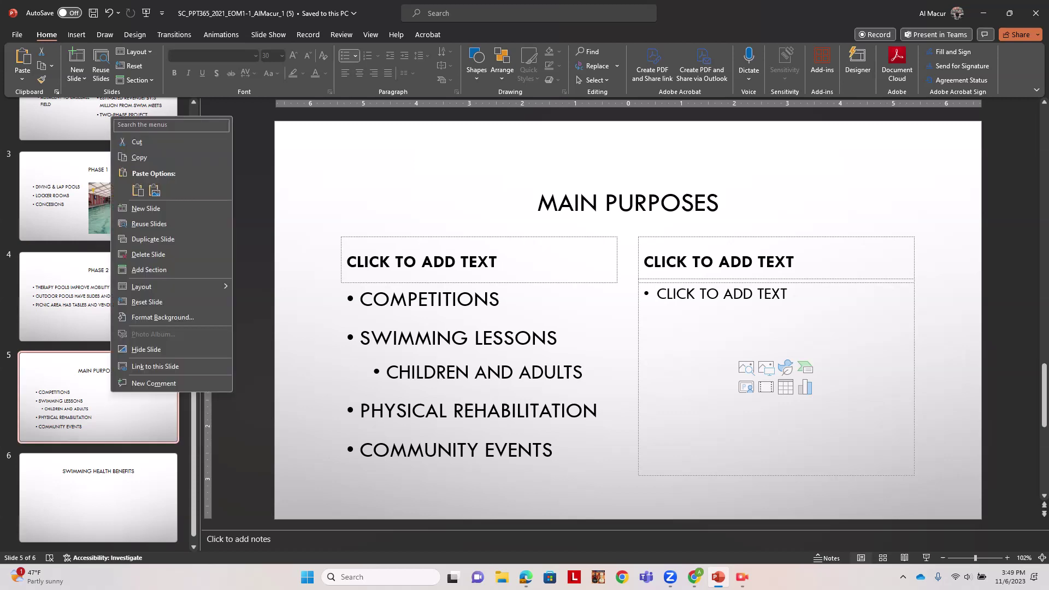
{"action": "mouse_move", "coordinate": [164, 287]}
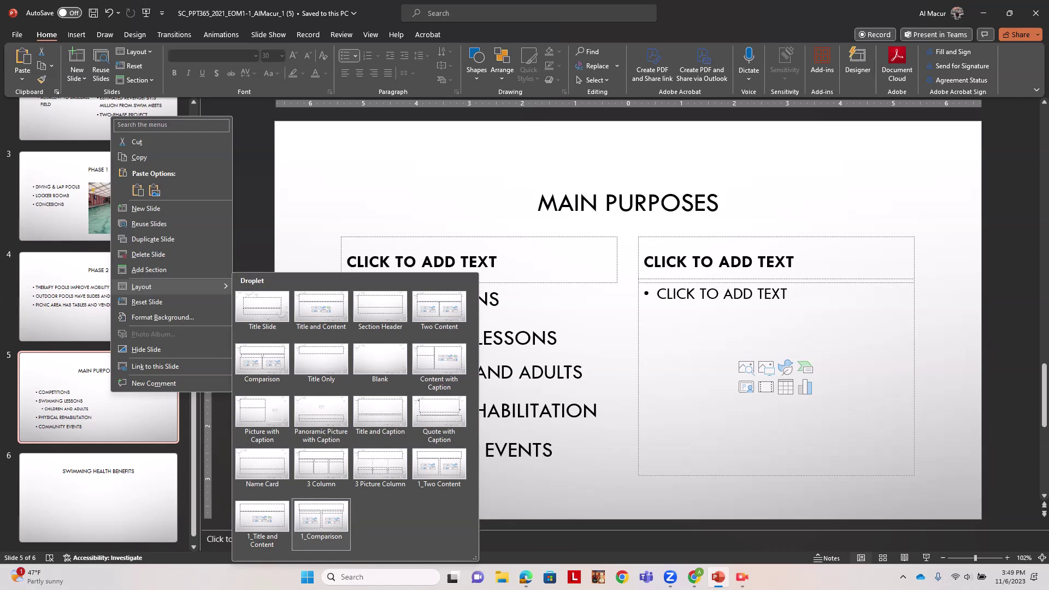
{"action": "left_click", "coordinate": [321, 308]}
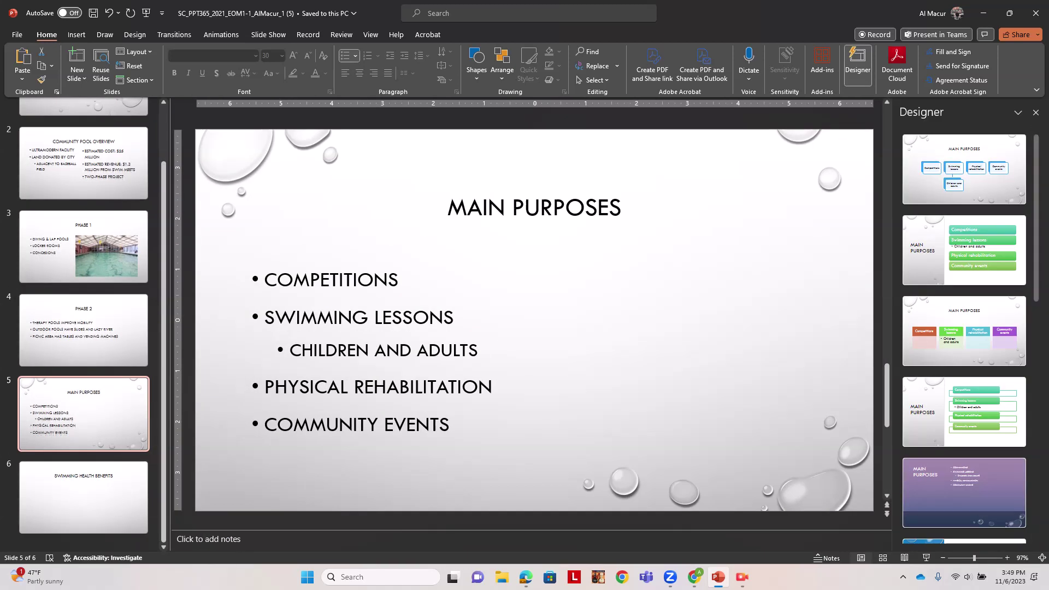
{"action": "left_click", "coordinate": [1035, 113]}
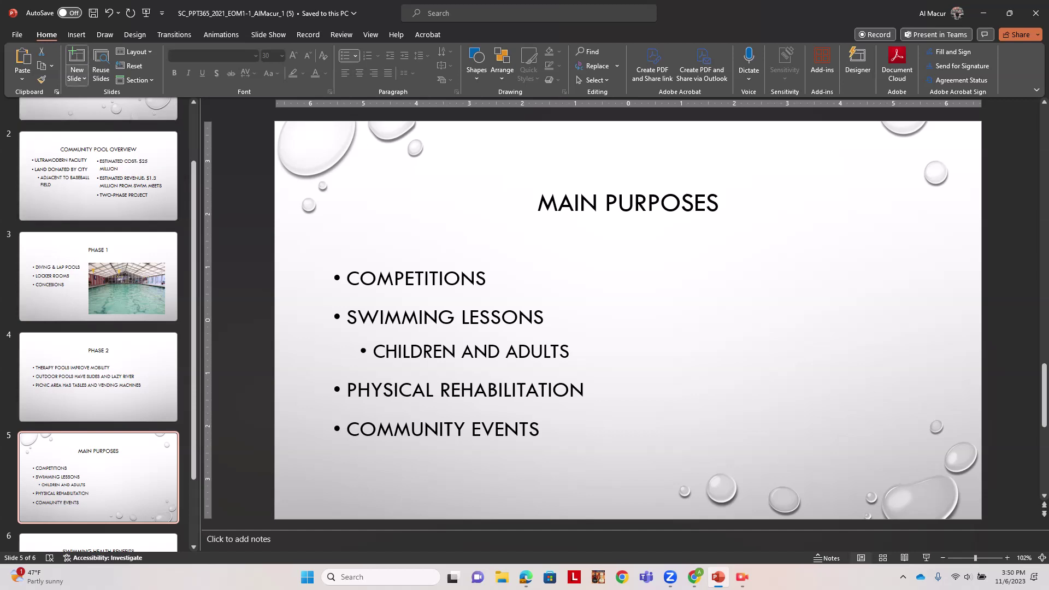
- Insert a new Title and Content slide and move it after the Swimming Health Benefits slide as slide 7
{"action": "left_click", "coordinate": [77, 76]}
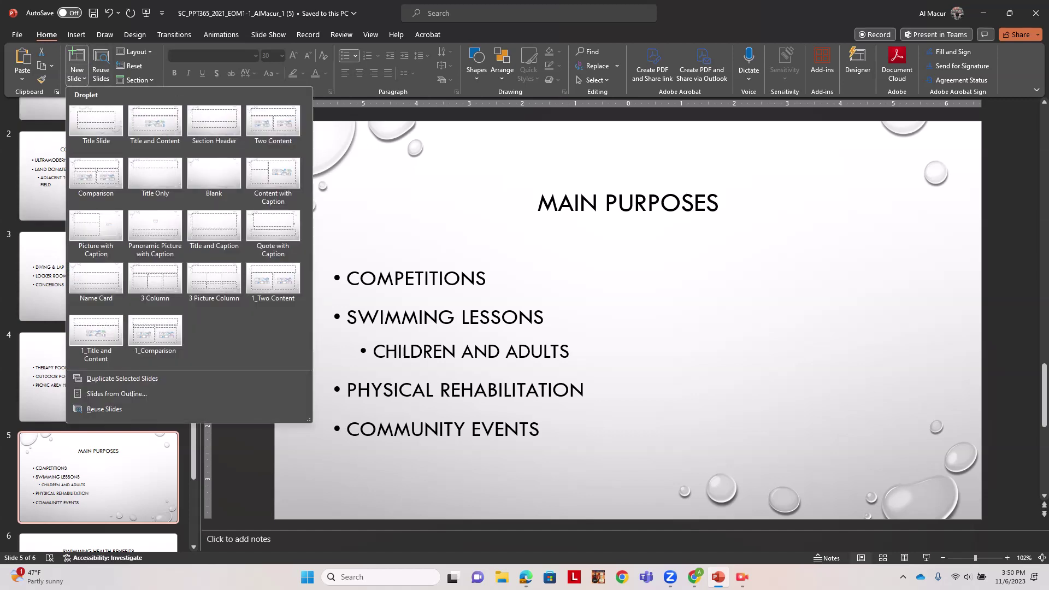
{"action": "left_click", "coordinate": [155, 122]}
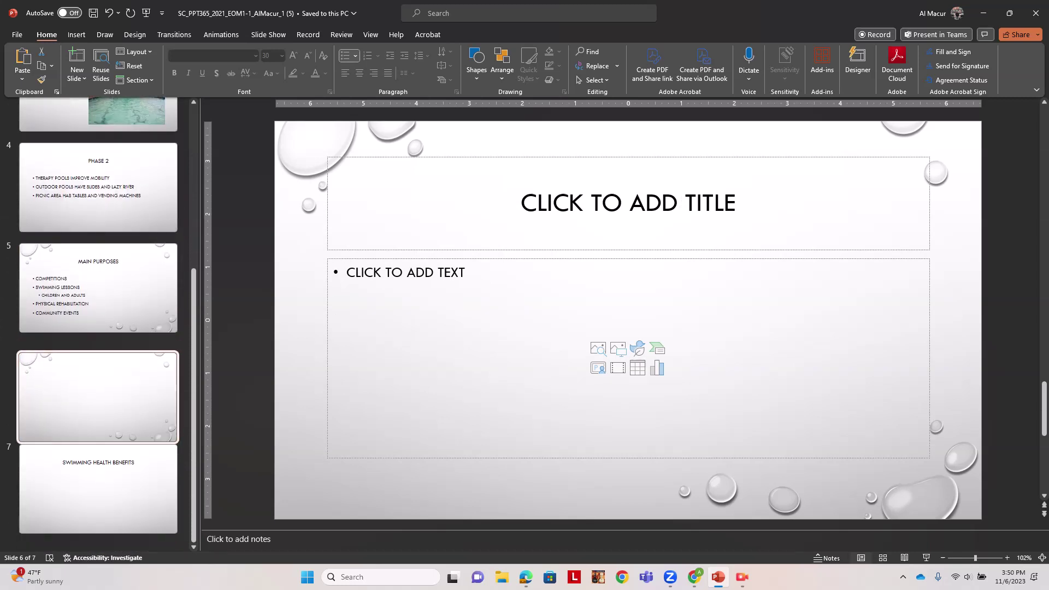
{"action": "left_click_drag", "start_coordinate": [98, 398], "coordinate": [101, 492]}
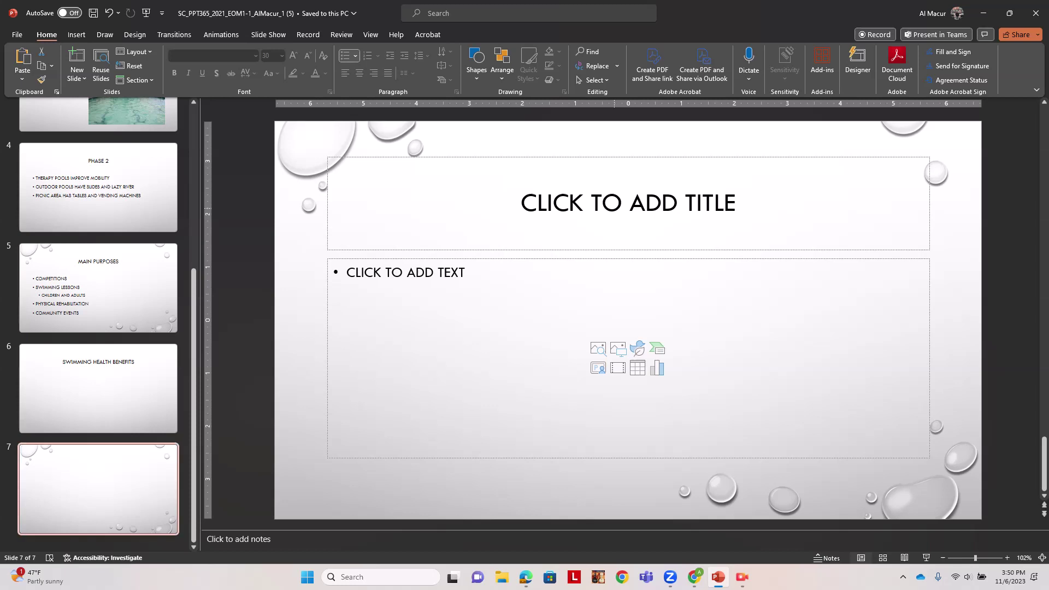
- Enter "OPENING SPRING 2021" as the title of slide 7
{"action": "left_click", "coordinate": [614, 208]}
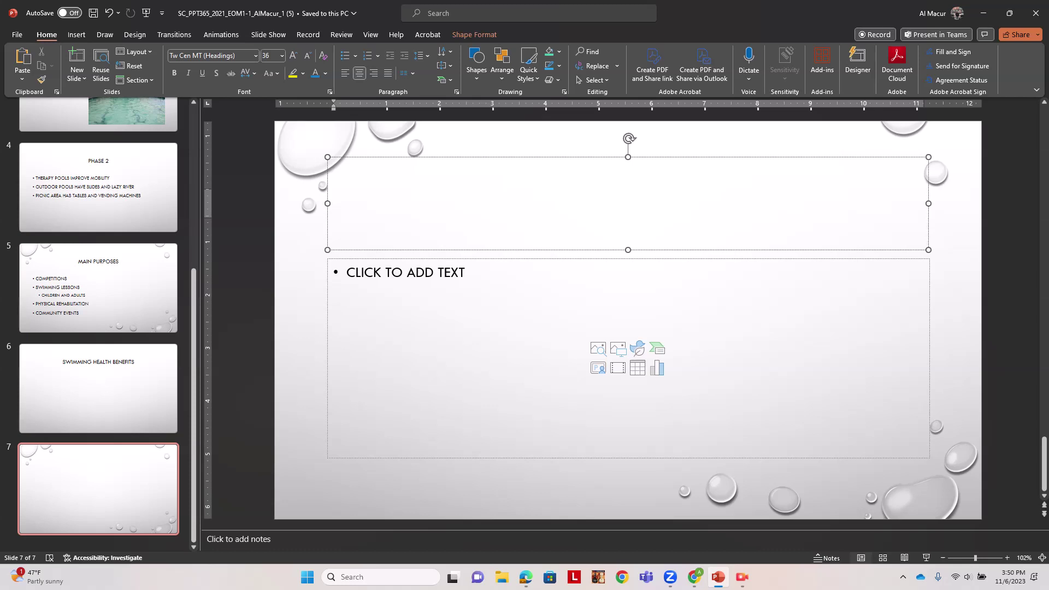
{"action": "type", "text": "OPEINI"}
{"action": "key", "text": "BackSpace"}
{"action": "key", "text": "BackSpace"}
{"action": "key", "text": "BackSpace"}
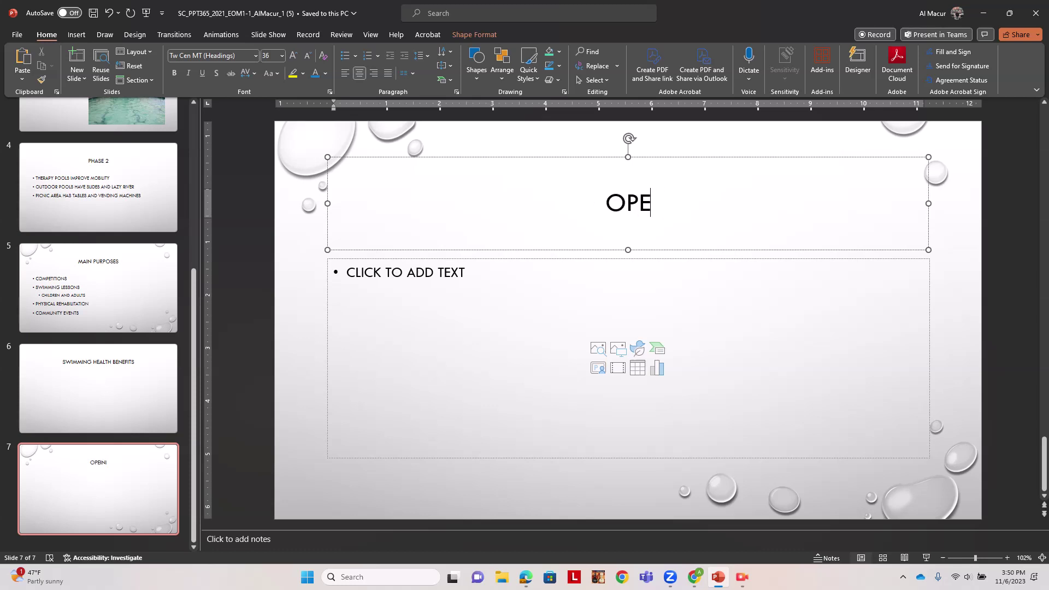
{"action": "type", "text": "NING SPRING "}
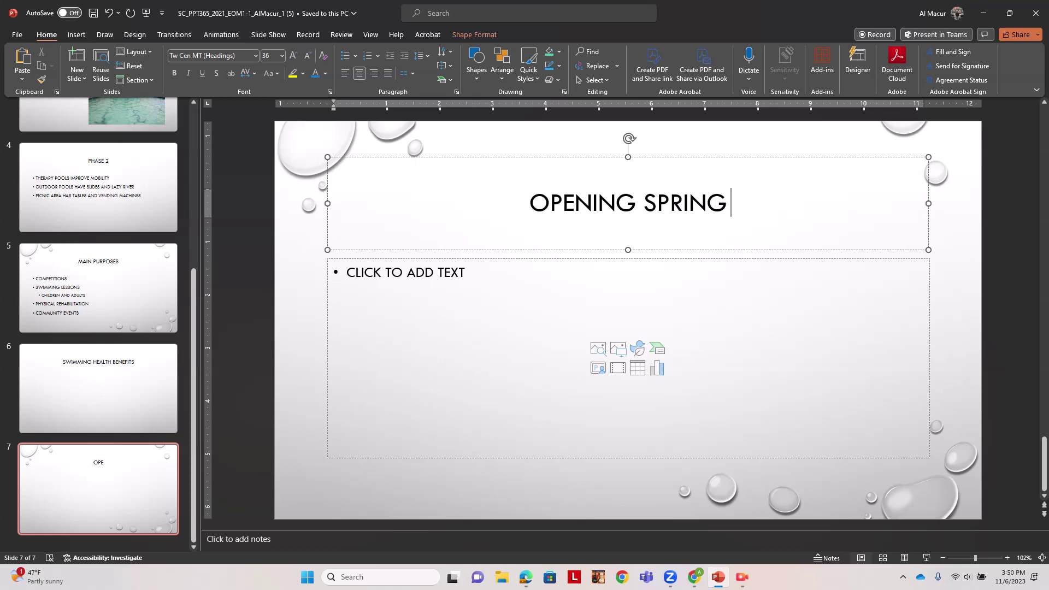
{"action": "type", "text": "2021"}
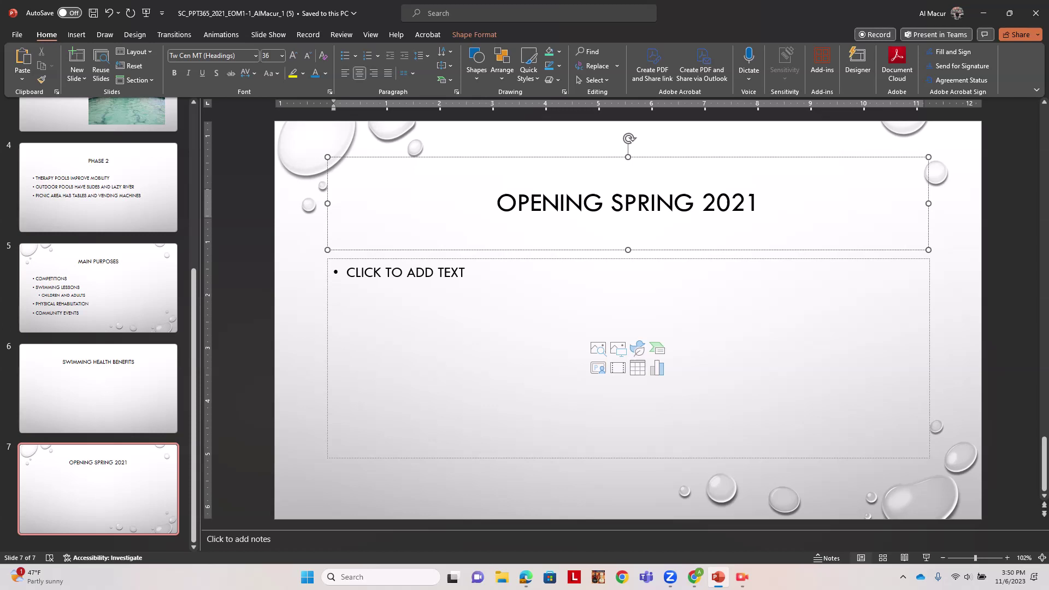
- Underline the whole title text on slide 7
{"action": "key", "text": "ctrl+shift+Left"}
{"action": "key", "text": "ctrl+shift+Left"}
{"action": "key", "text": "ctrl+shift+Left"}
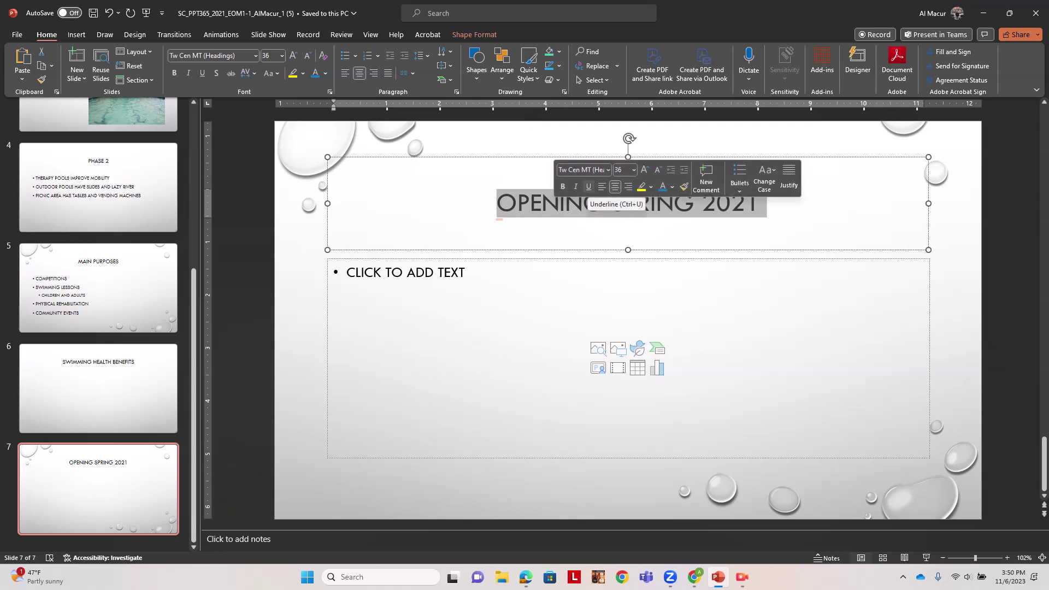
{"action": "left_click", "coordinate": [588, 186]}
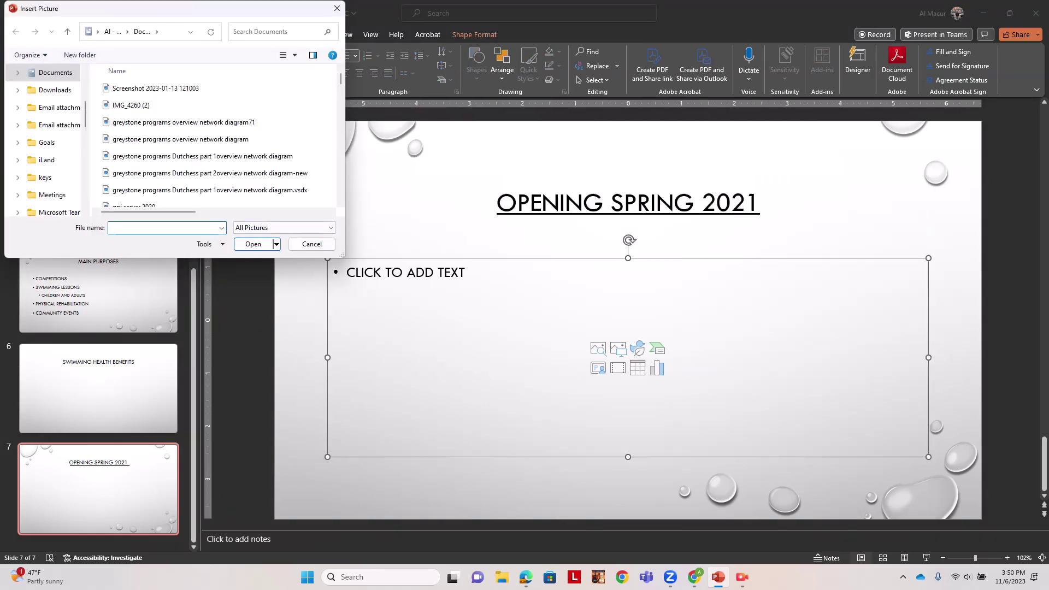
- Insert the picture Support_PPT365_2021_EOM1-1_Lesson from the Downloads folder into the content placeholder of slide 7
{"action": "scroll", "coordinate": [47, 142], "scroll_direction": "down", "scroll_amount": 6}
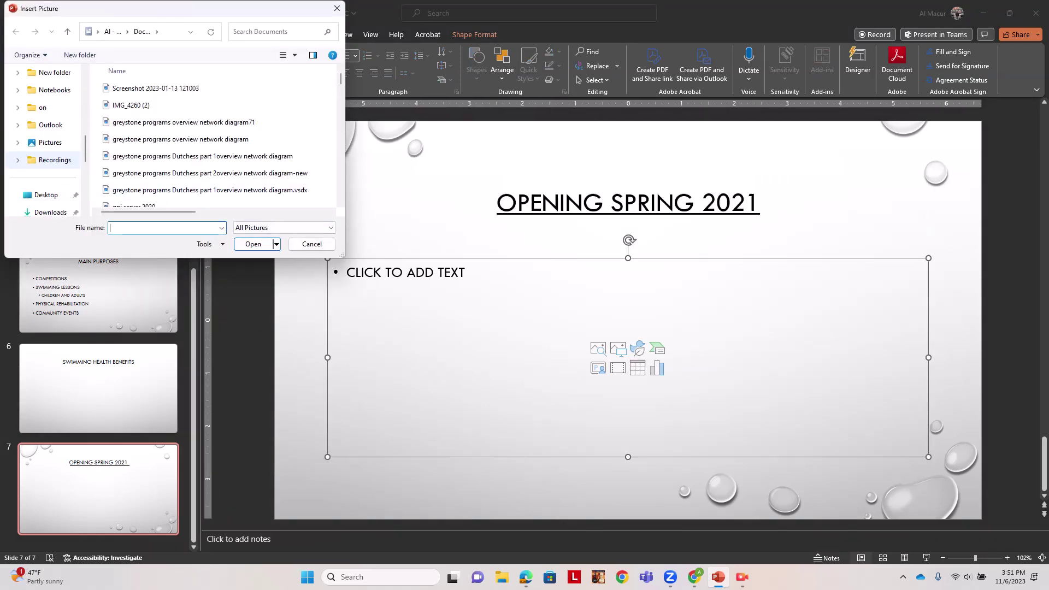
{"action": "scroll", "coordinate": [46, 142], "scroll_direction": "down", "scroll_amount": 2}
{"action": "left_click", "coordinate": [50, 159]}
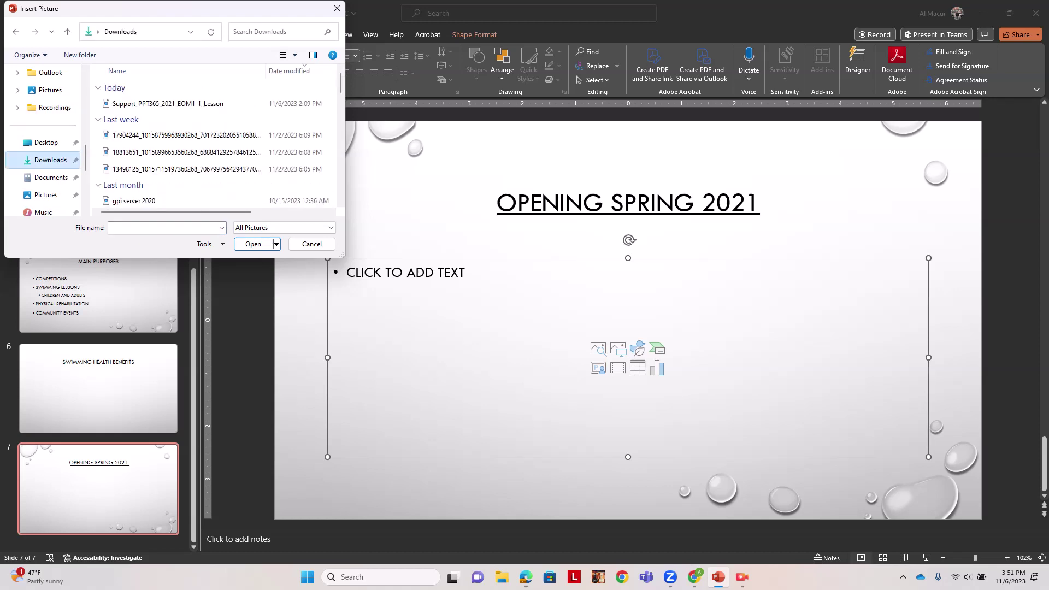
{"action": "left_click", "coordinate": [167, 103]}
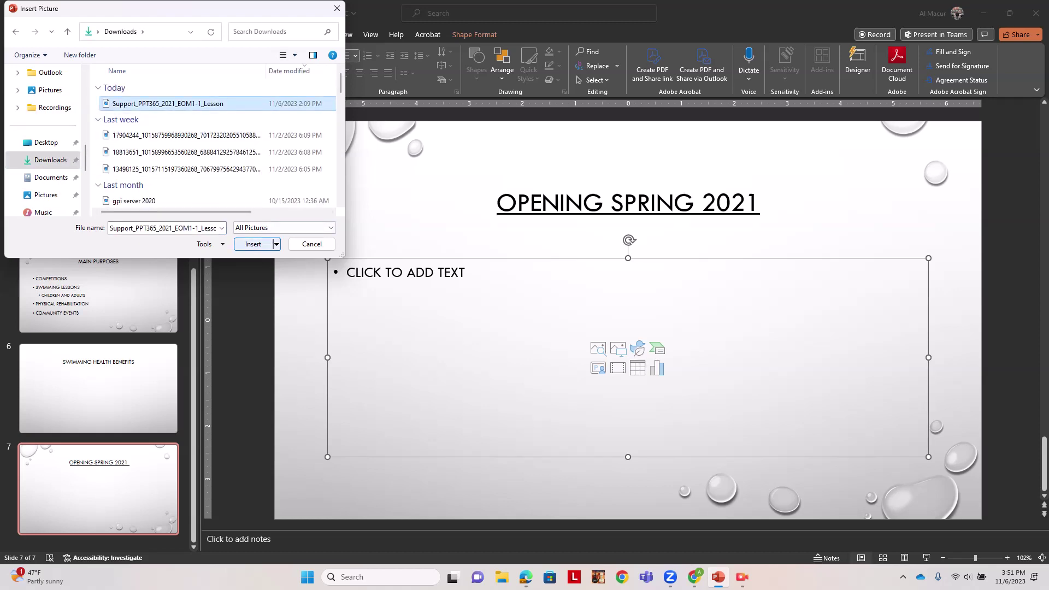
{"action": "left_click", "coordinate": [253, 244]}
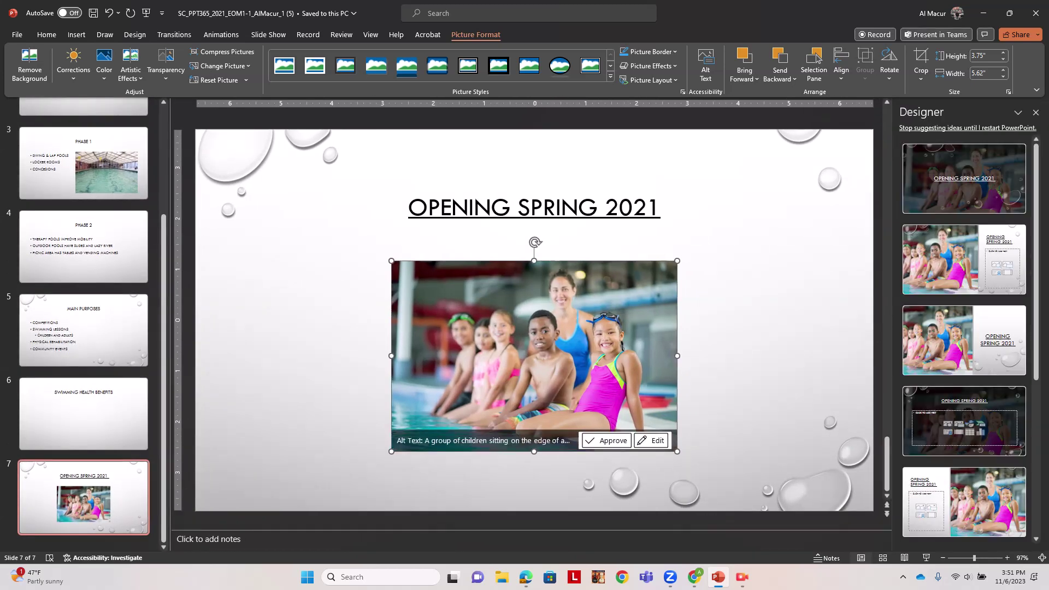
- Set the slide 7 picture's width to 7.5 inches and centre the picture beneath the title
{"action": "left_click", "coordinate": [1035, 112]}
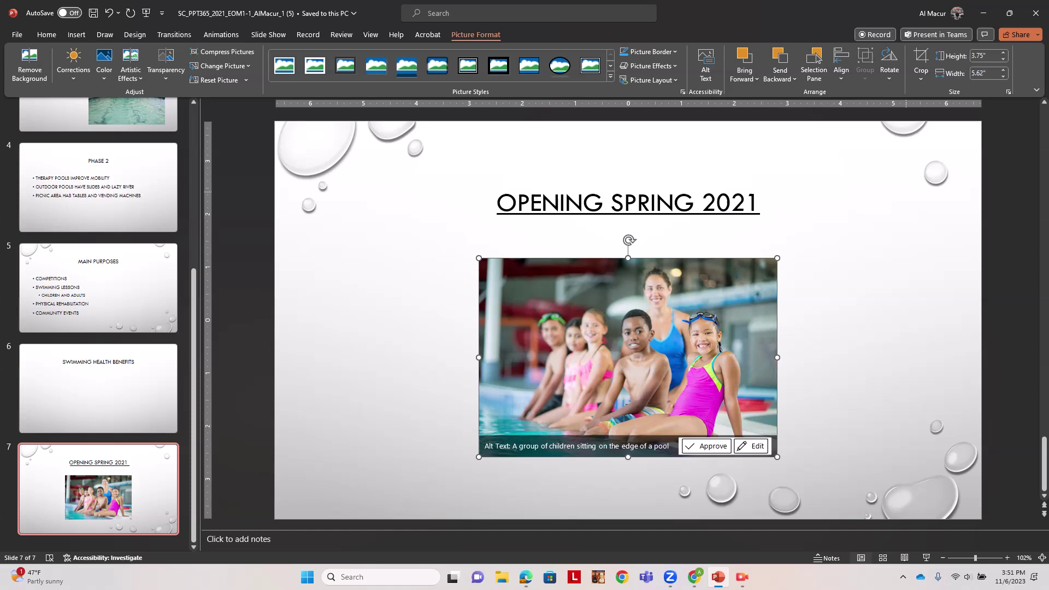
{"action": "left_click", "coordinate": [999, 74]}
{"action": "type", "text": "7.5"}
{"action": "key", "text": "Return"}
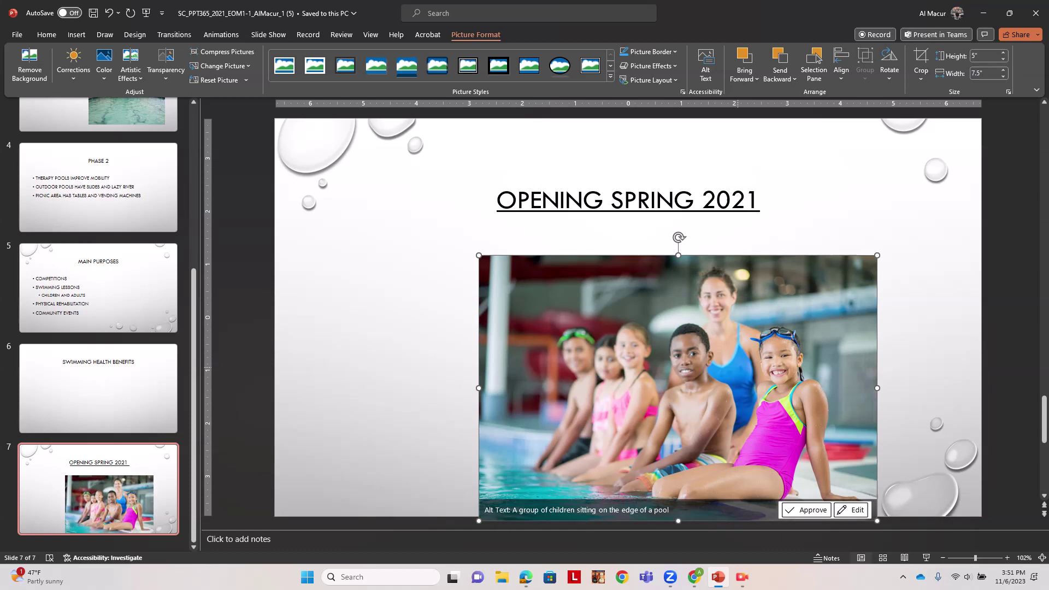
{"action": "left_click_drag", "start_coordinate": [730, 427], "coordinate": [679, 424]}
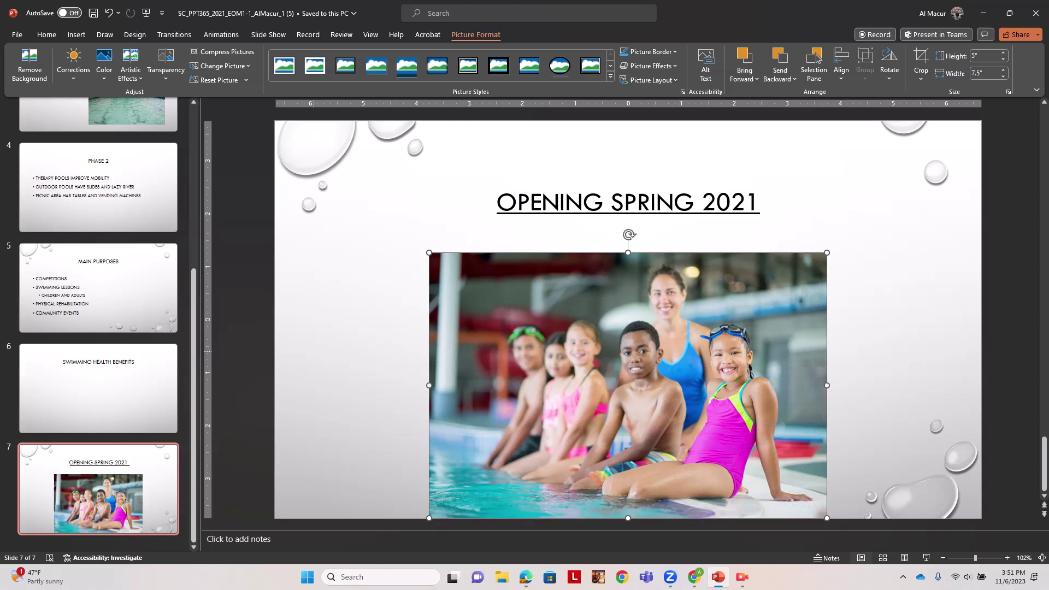
- Enter "GIVES TOTAL-BODY WORKOUT" as the first bullet in the content placeholder of slide 6
{"action": "left_click", "coordinate": [98, 388]}
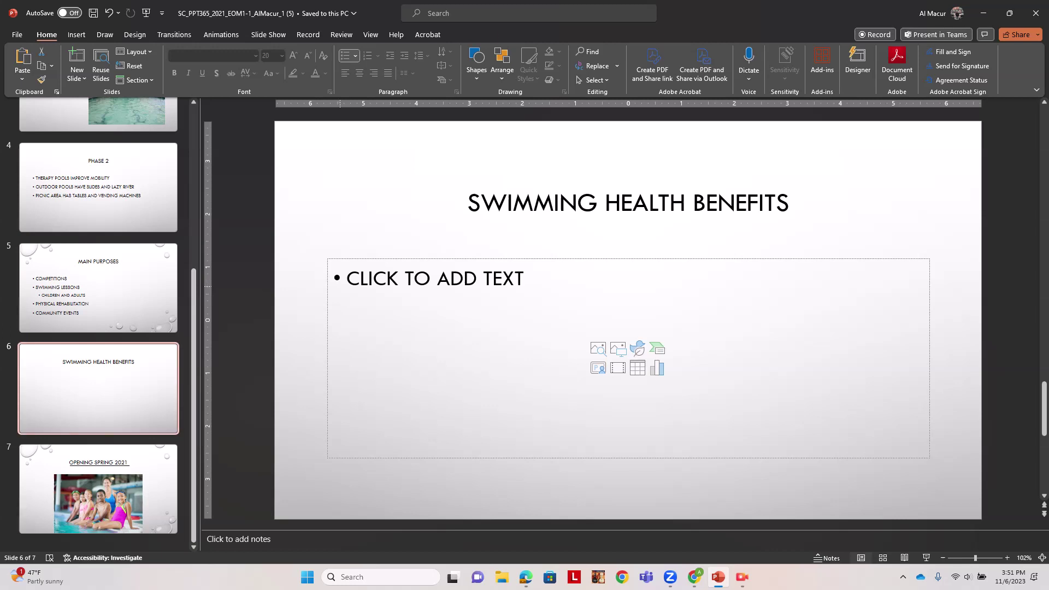
{"action": "left_click", "coordinate": [340, 284]}
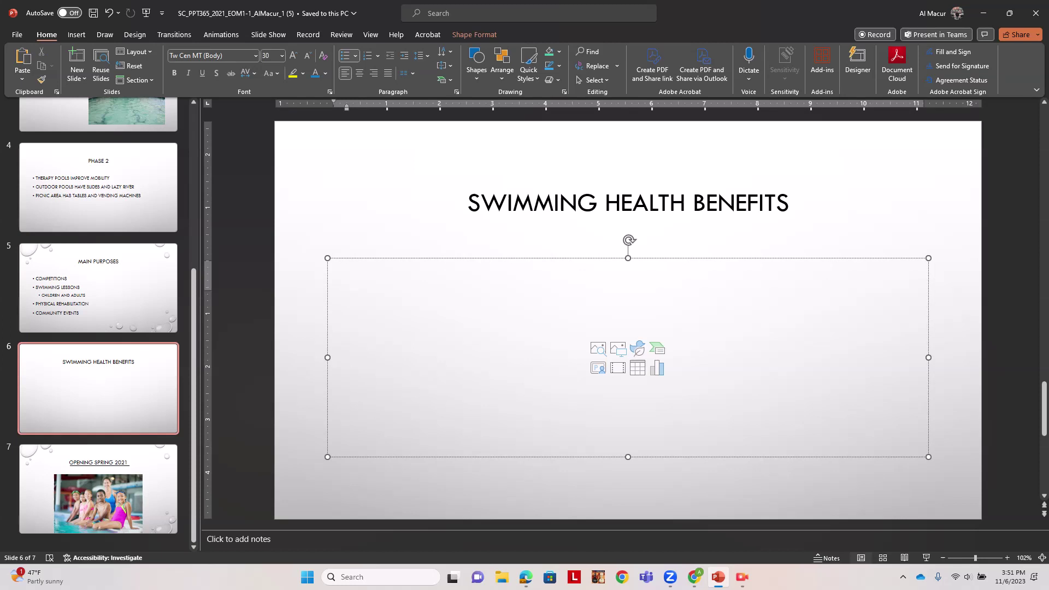
{"action": "left_click", "coordinate": [98, 388]}
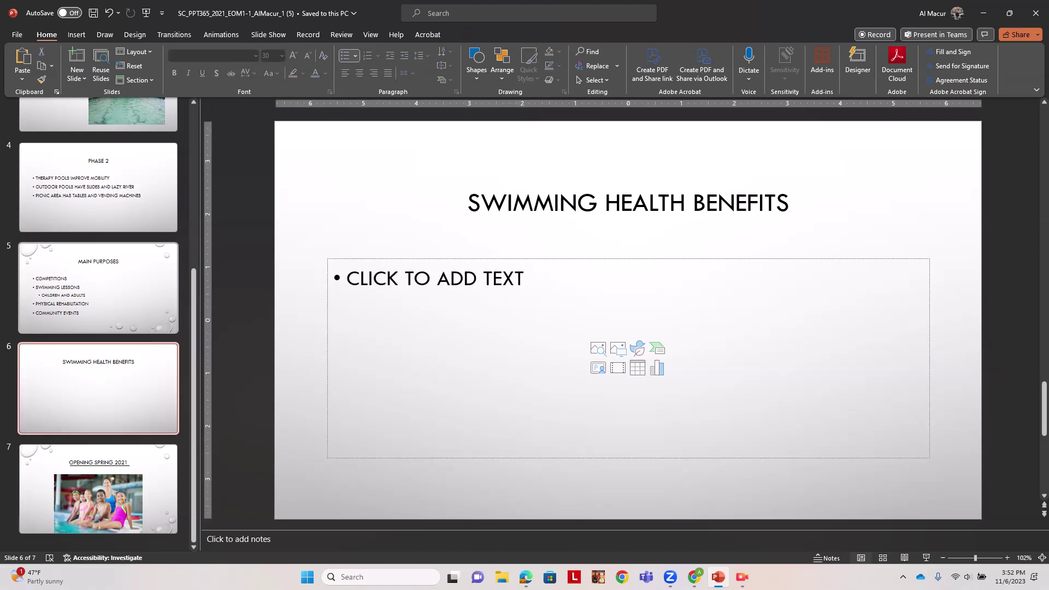
{"action": "left_click", "coordinate": [372, 271]}
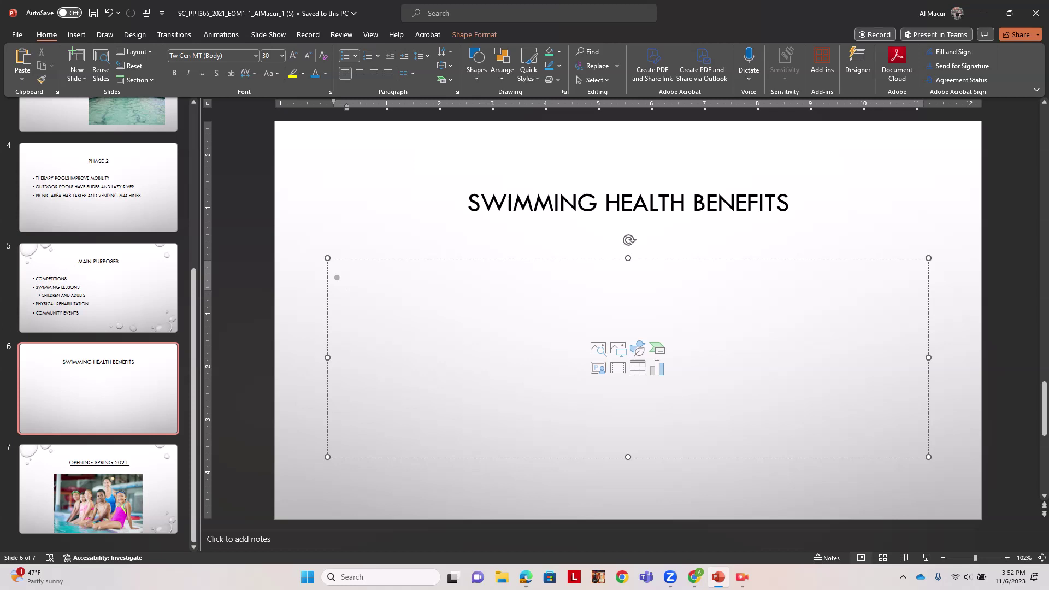
{"action": "type", "text": "GIVES TOTAL"}
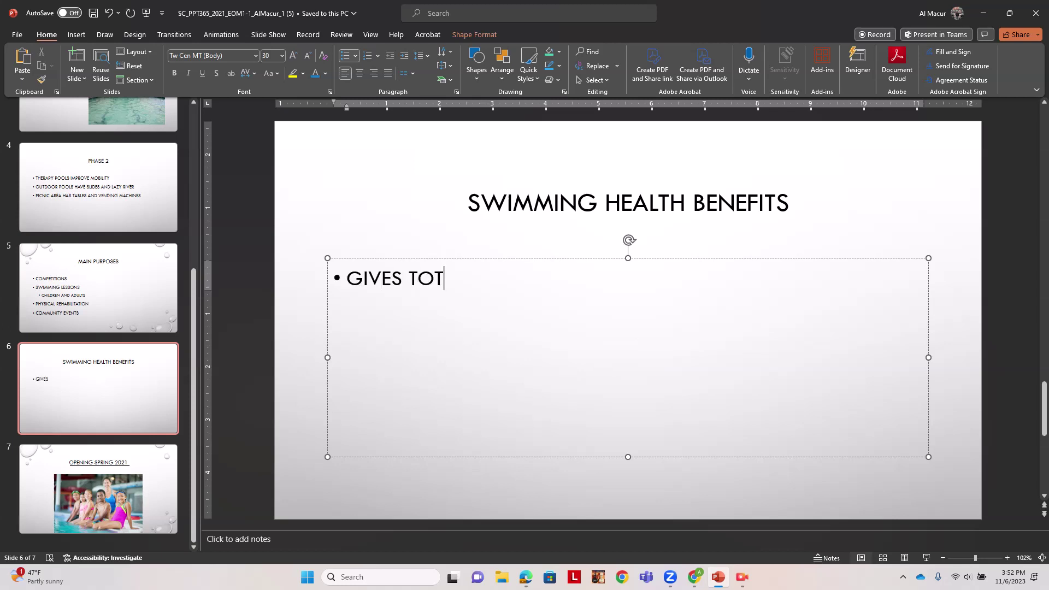
{"action": "key", "text": "BackSpace"}
{"action": "type", "text": "-BODEY"}
{"action": "key", "text": "BackSpace"}
{"action": "key", "text": "BackSpace"}
{"action": "type", "text": "Y"}
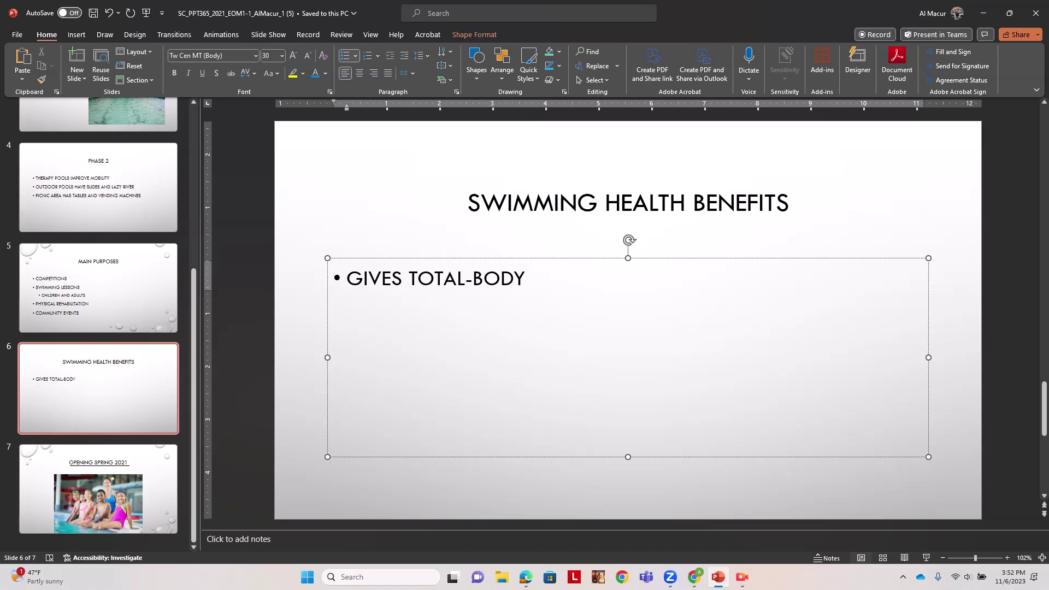
{"action": "type", "text": " WORKOUT"}
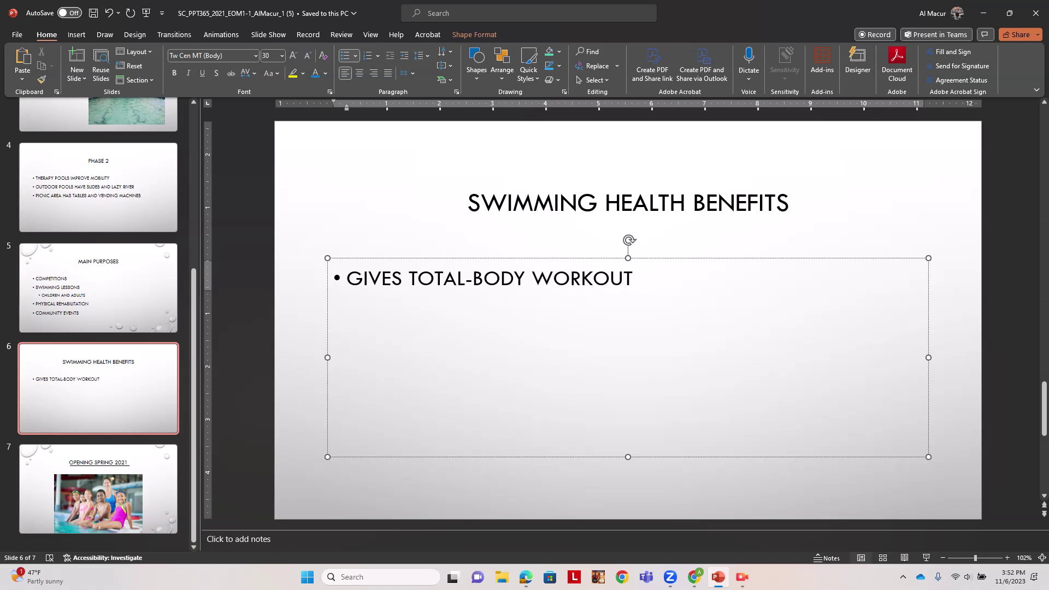
- Add the second-level bullet "BUILDS ENDURANCE AND STRENGTH" beneath the total-body workout bullet
{"action": "key", "text": "Return"}
{"action": "key", "text": "Tab"}
{"action": "type", "text": "BUILDS E"}
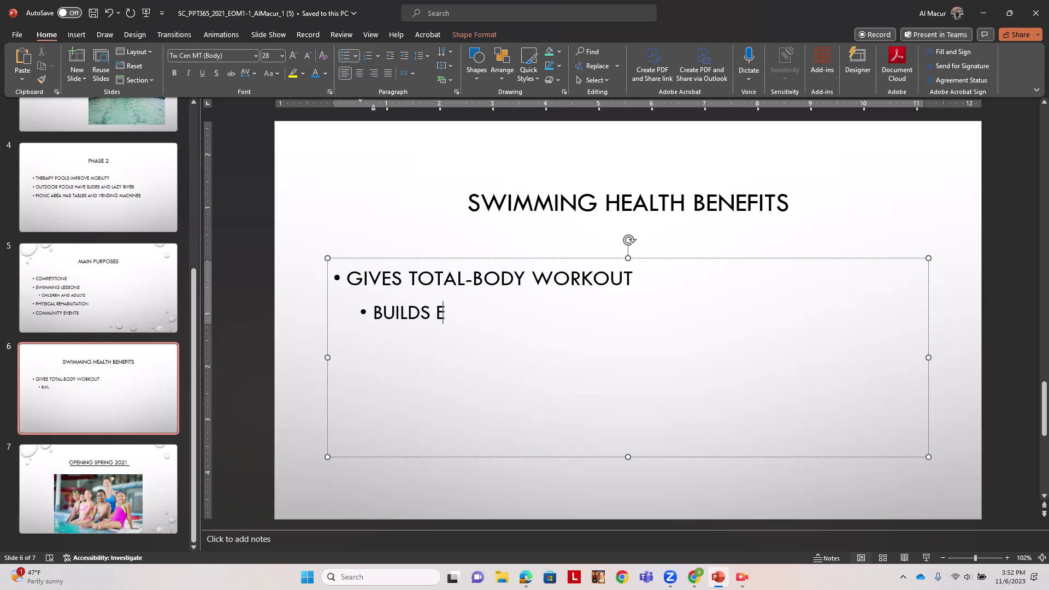
{"action": "type", "text": "NDURANCE AND"}
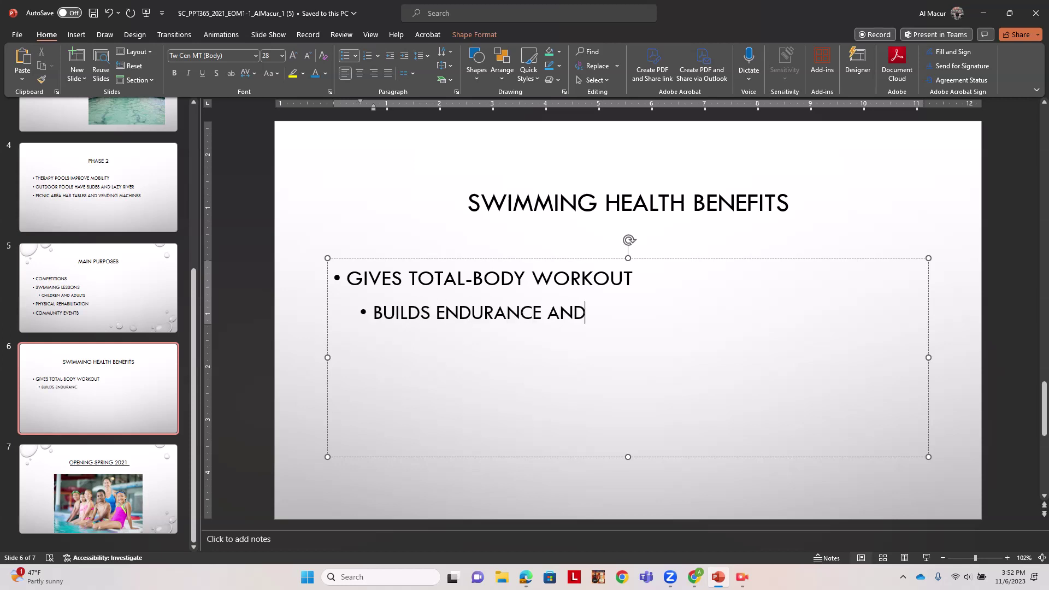
{"action": "type", "text": " STREN"}
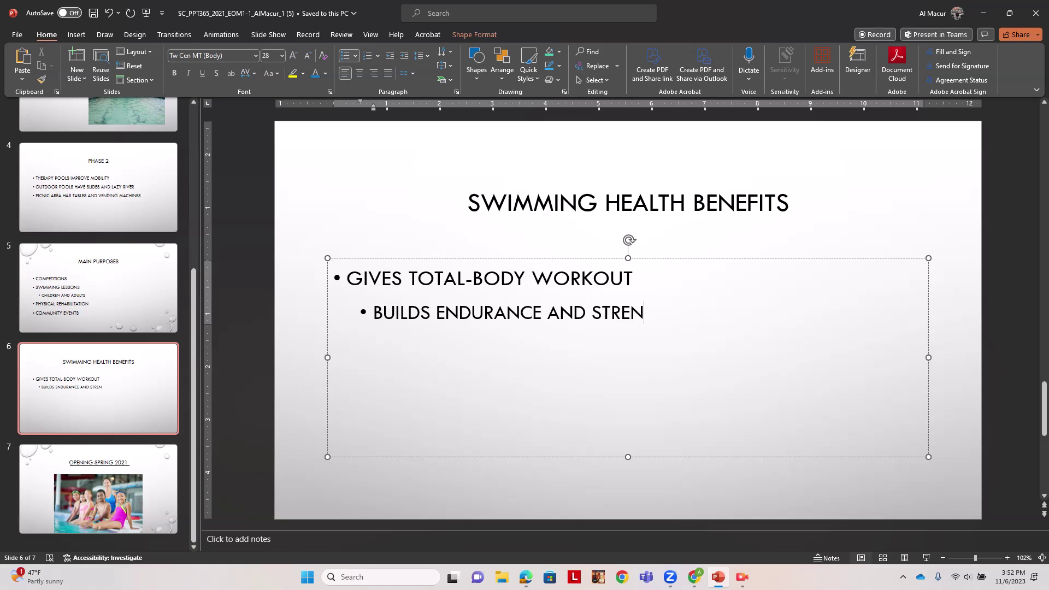
{"action": "type", "text": "GHT"}
{"action": "key", "text": "BackSpace"}
{"action": "key", "text": "BackSpace"}
{"action": "type", "text": "TH"}
- Add the third-level bullet "WATER OFFERS RESISTANCE" beneath the endurance and strength bullet
{"action": "key", "text": "Return"}
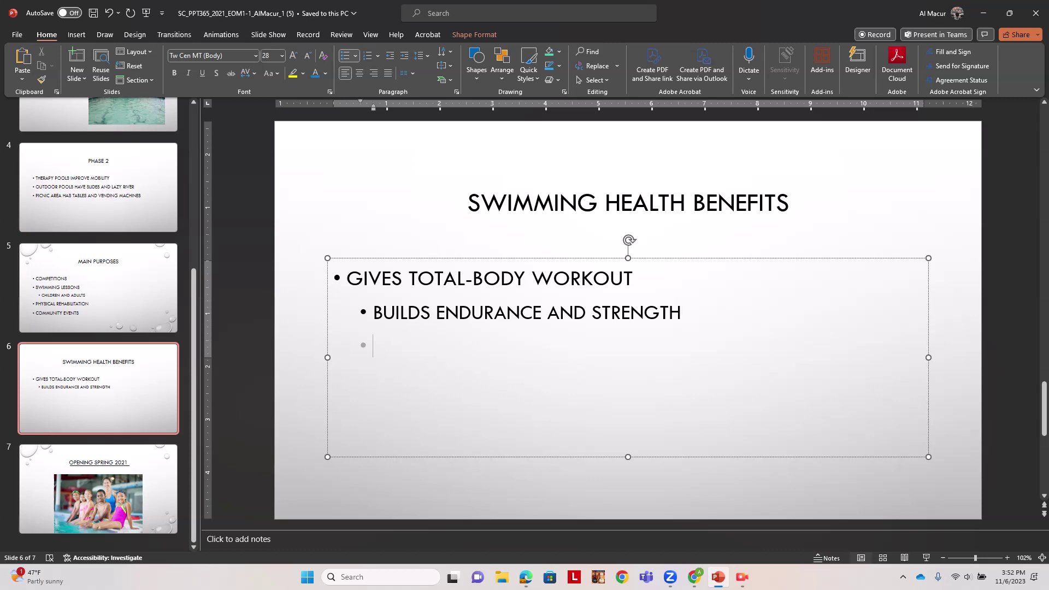
{"action": "key", "text": "Tab"}
{"action": "type", "text": "WATER OFFERS "}
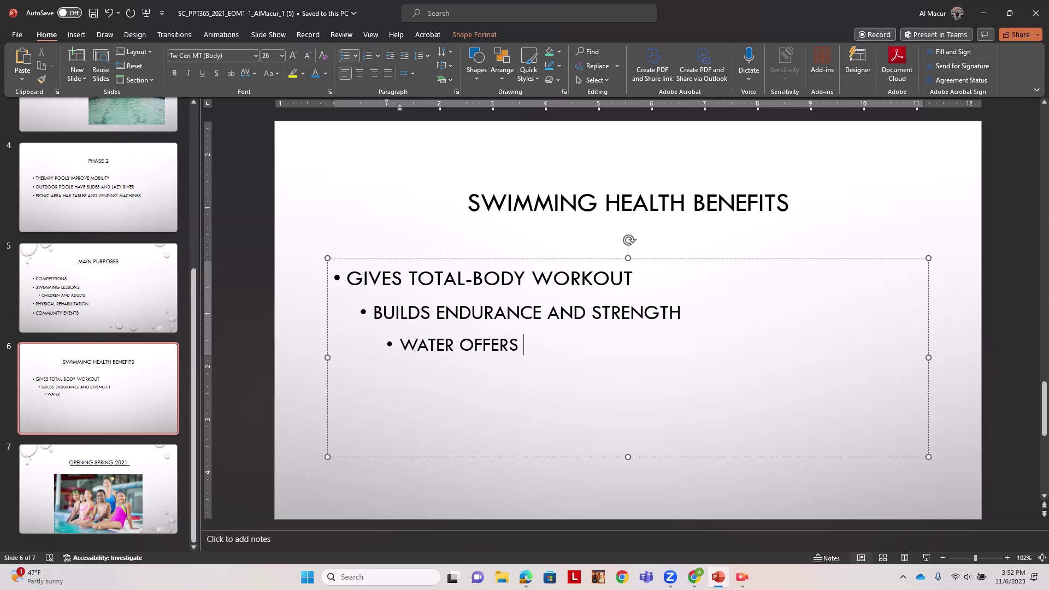
{"action": "type", "text": "RESISTANCE"}
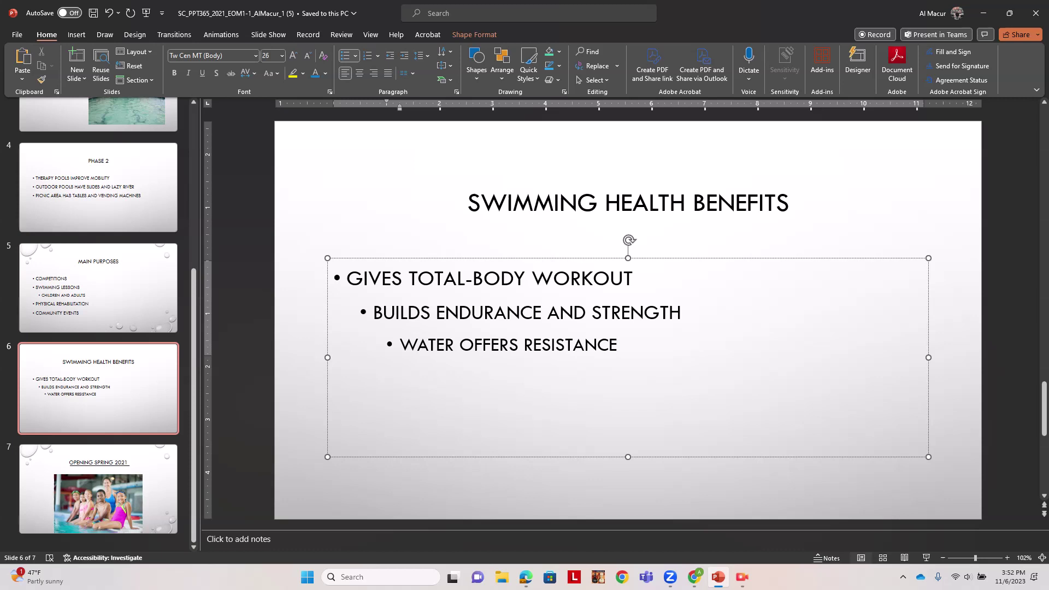
- Add two first-level bullets, "IMPROVES FLEXIBILITY" and "REDUCES STRESS", at the end of the slide 6 list
{"action": "key", "text": "Return"}
{"action": "left_click", "coordinate": [390, 56]}
{"action": "left_click", "coordinate": [389, 56]}
{"action": "type", "text": "IMPROVES"}
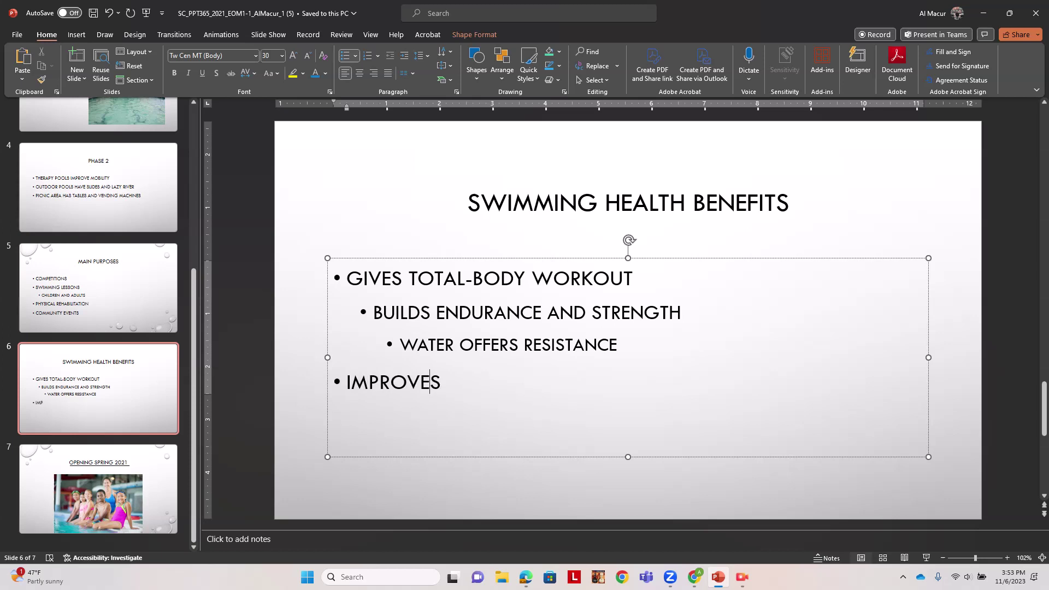
{"action": "type", "text": " FLEXIBIL"}
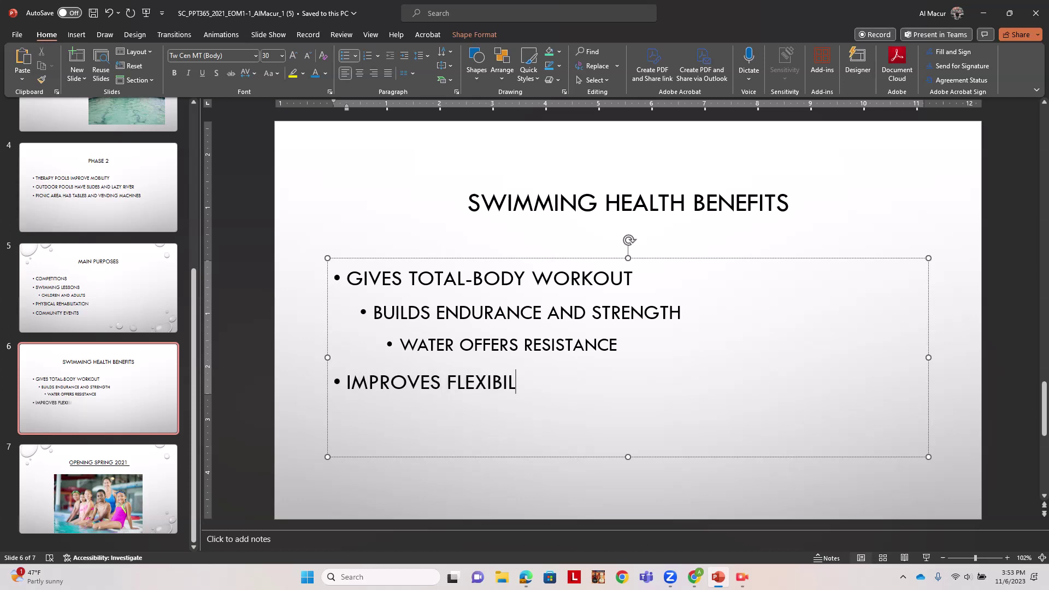
{"action": "type", "text": "ITY"}
{"action": "key", "text": "Return"}
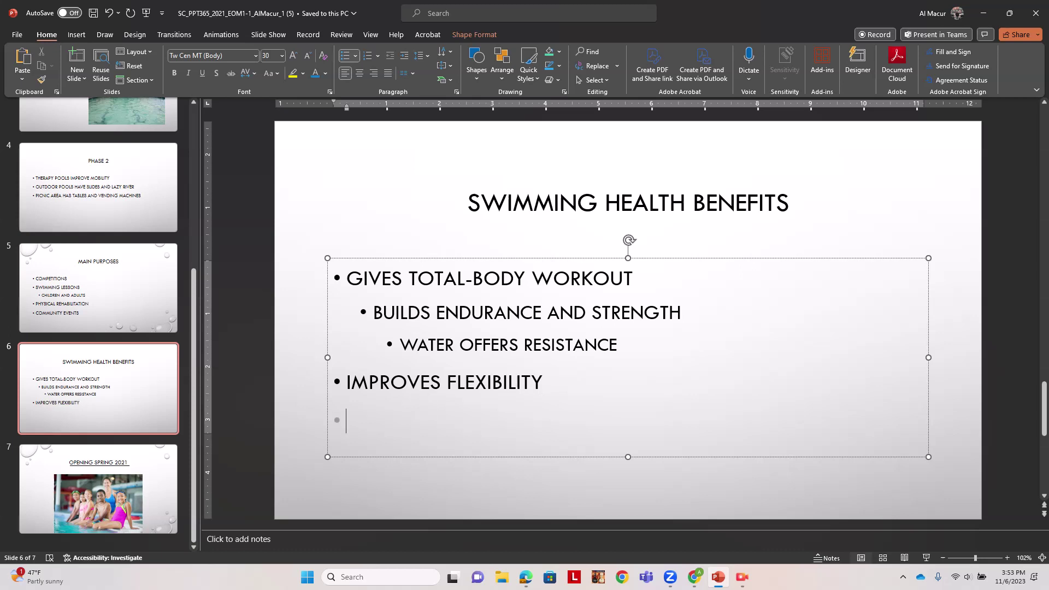
{"action": "type", "text": "REDUCES STRESS"}
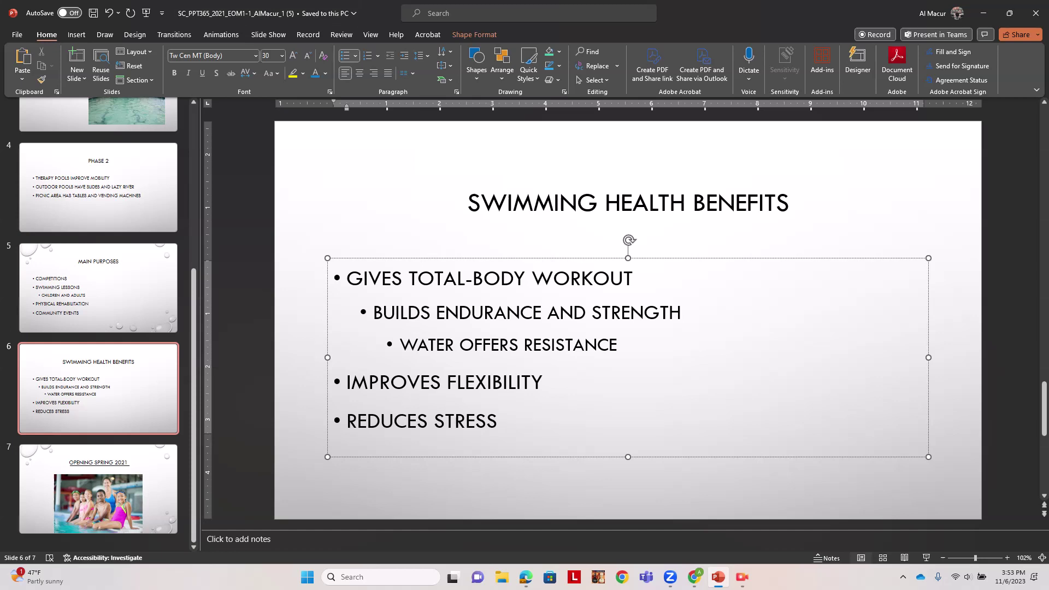
- Italicize the words "TOTAL-BODY WORKOUT" in the first bullet of slide 6
{"action": "left_click_drag", "start_coordinate": [409, 279], "coordinate": [633, 278]}
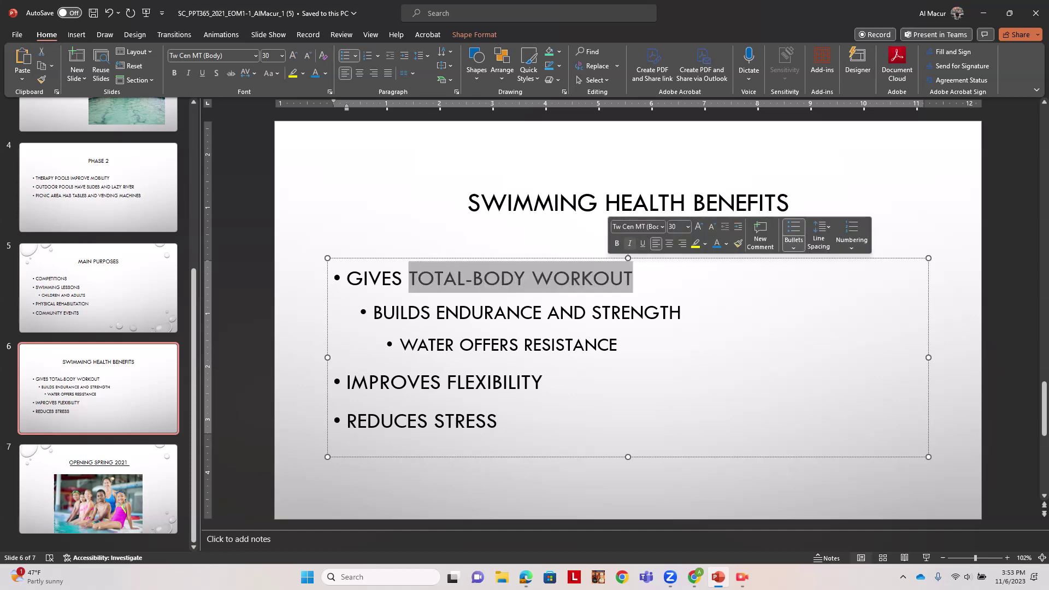
{"action": "left_click", "coordinate": [630, 244]}
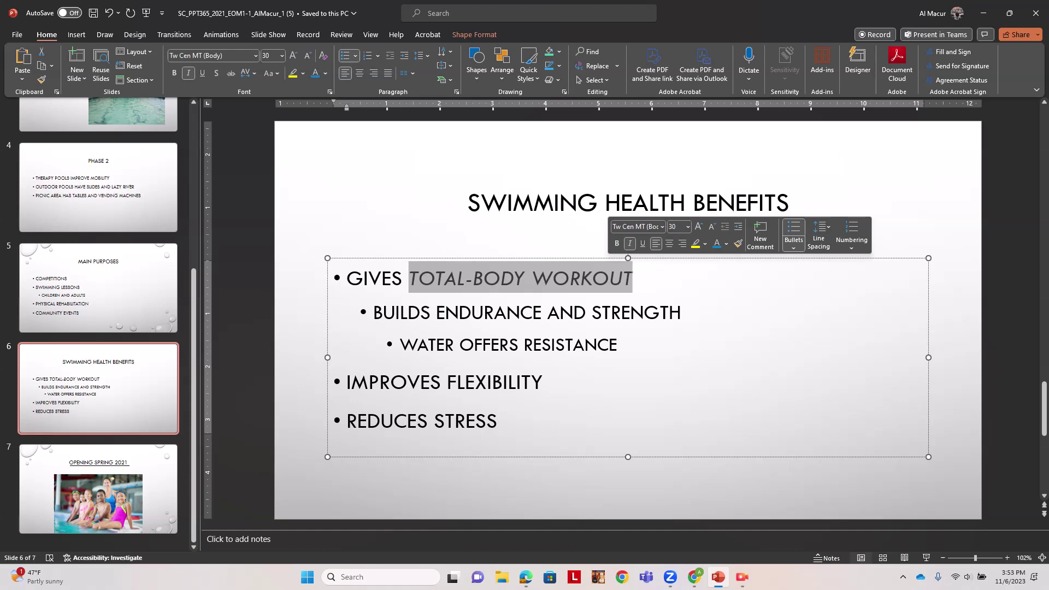
- Spell-check the presentation and correct "CONCESIONS" on the Phase 1 slide to "Concessions"
{"action": "left_click", "coordinate": [341, 34]}
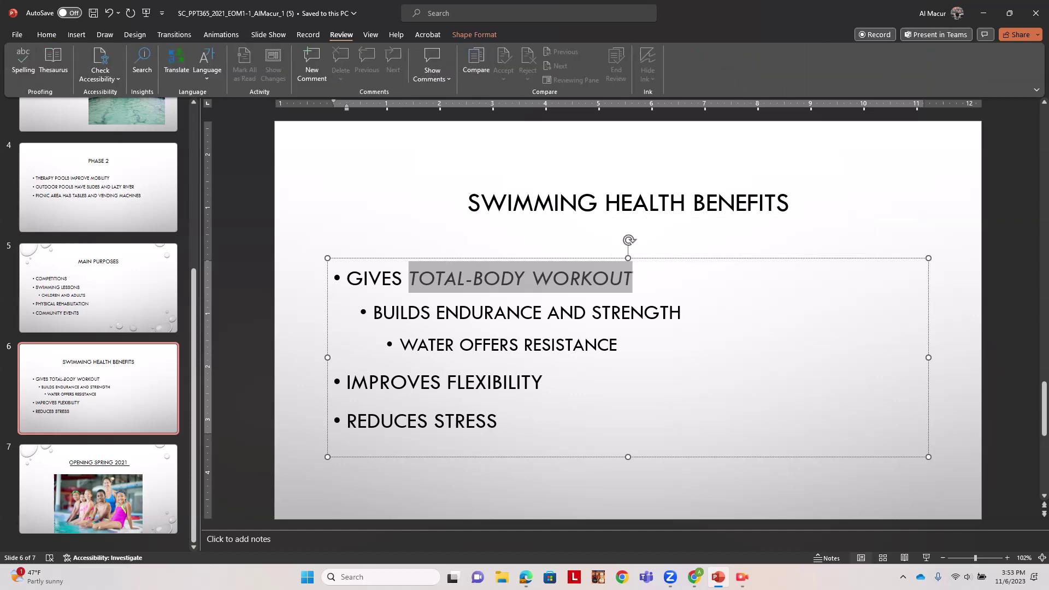
{"action": "left_click", "coordinate": [23, 60]}
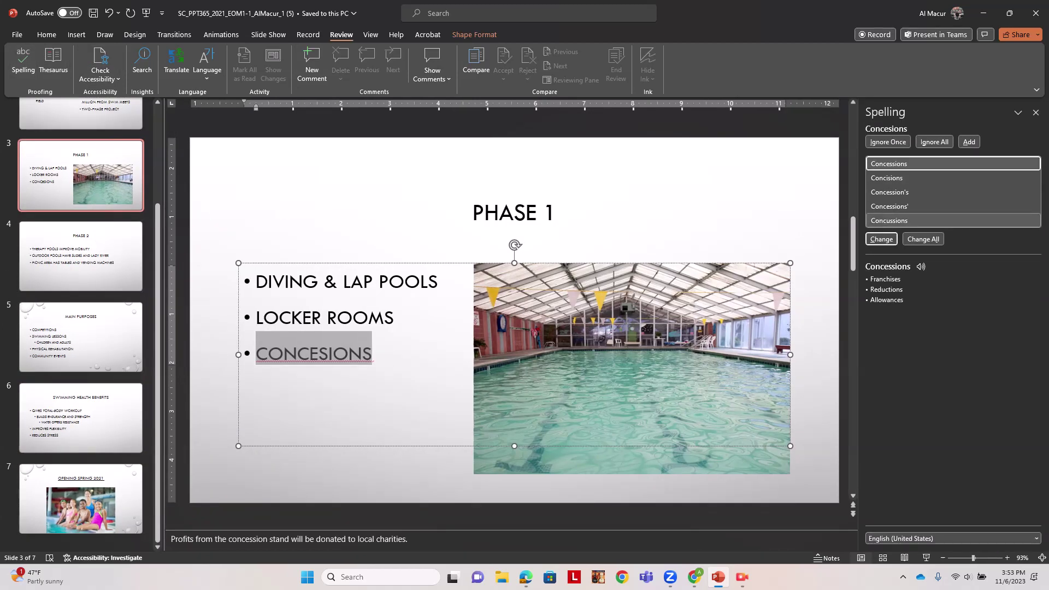
{"action": "left_click", "coordinate": [881, 239]}
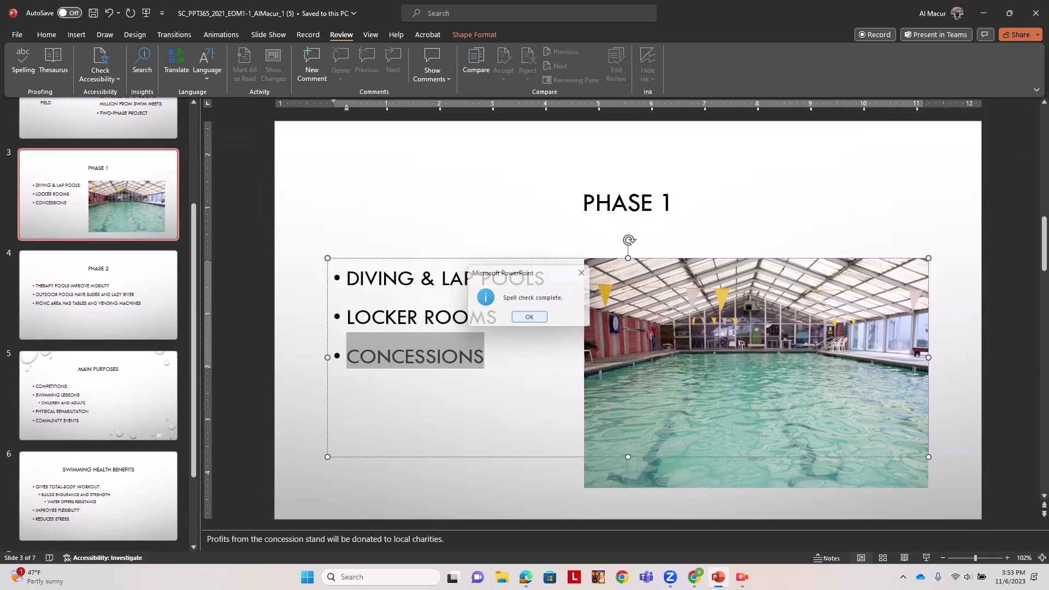
{"action": "key", "text": "Return"}
{"action": "key", "text": "Escape"}
{"action": "key", "text": "Escape"}
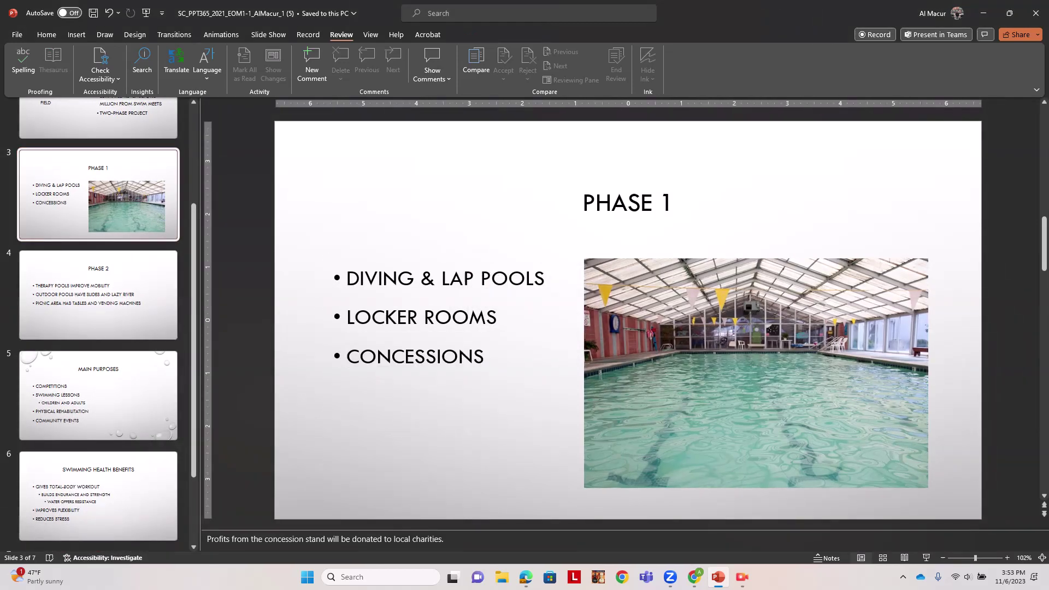
{"action": "left_click", "coordinate": [97, 294]}
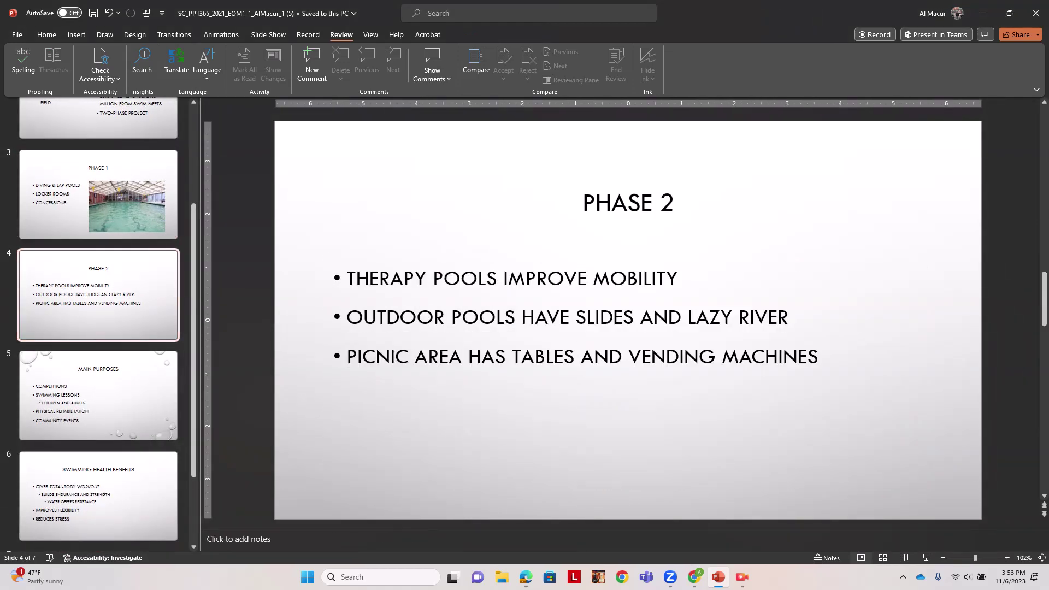
{"action": "scroll", "coordinate": [99, 394], "scroll_direction": "down", "scroll_amount": 2}
{"action": "scroll", "coordinate": [98, 393], "scroll_direction": "up", "scroll_amount": 5}
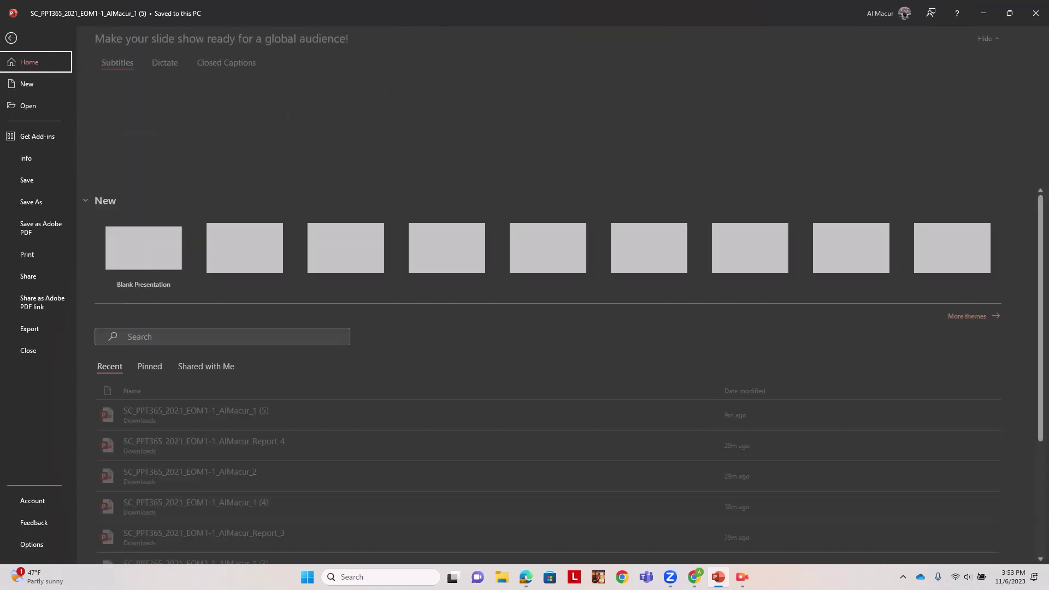
- Save the presentation in Downloads with the end of its file name changed to _2, replacing the existing file
{"action": "left_click", "coordinate": [17, 34]}
{"action": "left_click", "coordinate": [35, 202]}
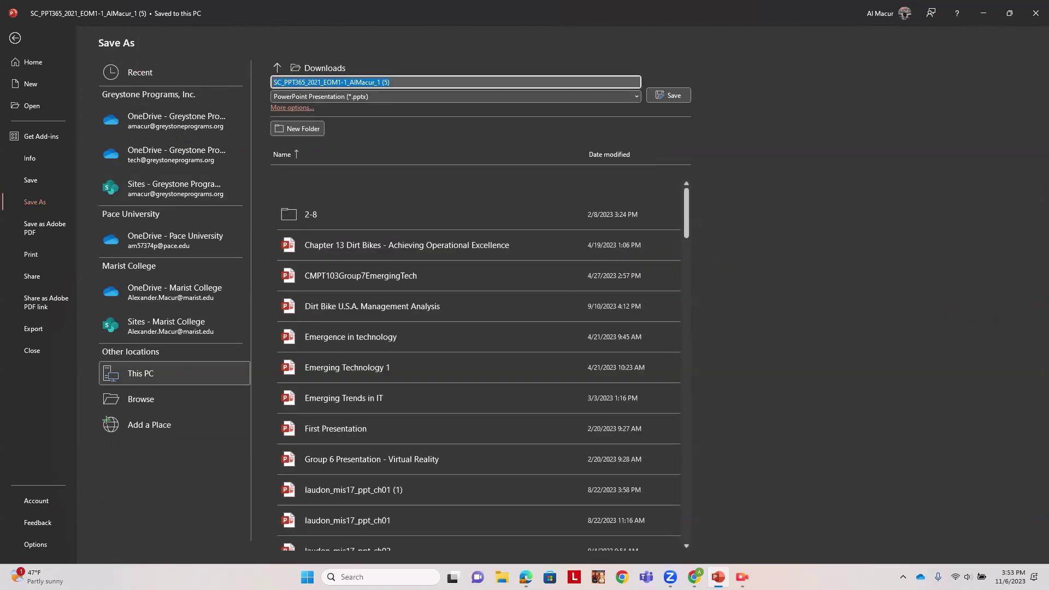
{"action": "key", "text": "BackSpace"}
{"action": "key", "text": "BackSpace"}
{"action": "key", "text": "BackSpace"}
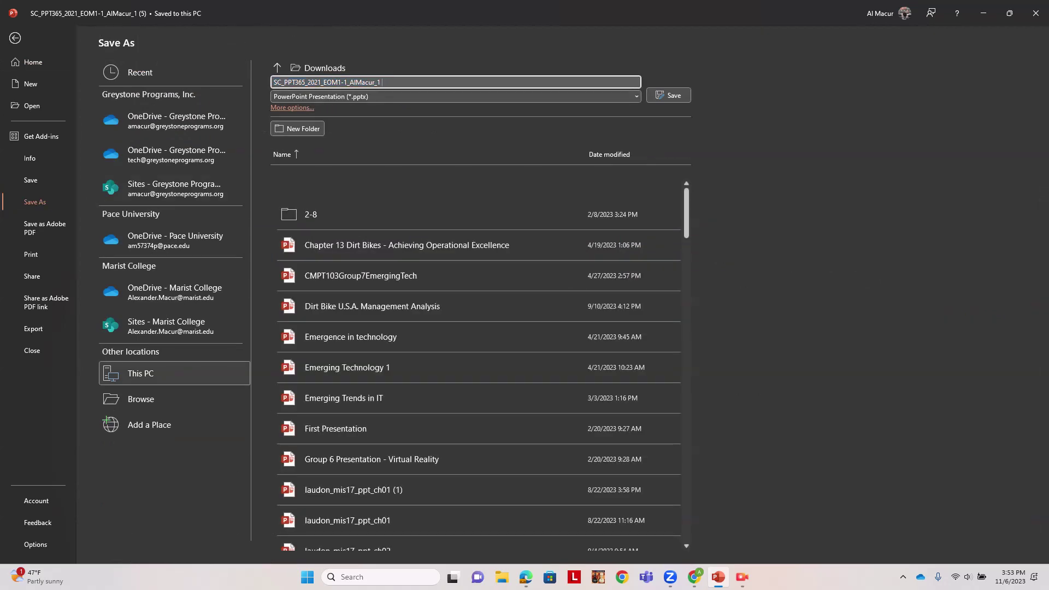
{"action": "key", "text": "BackSpace"}
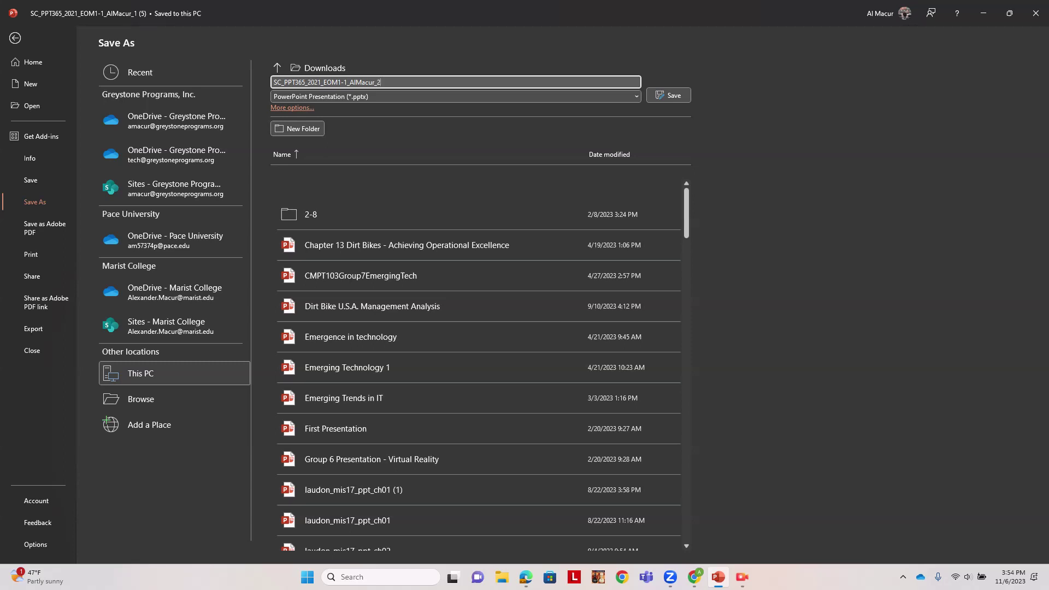
{"action": "type", "text": "2"}
{"action": "key", "text": "Return"}
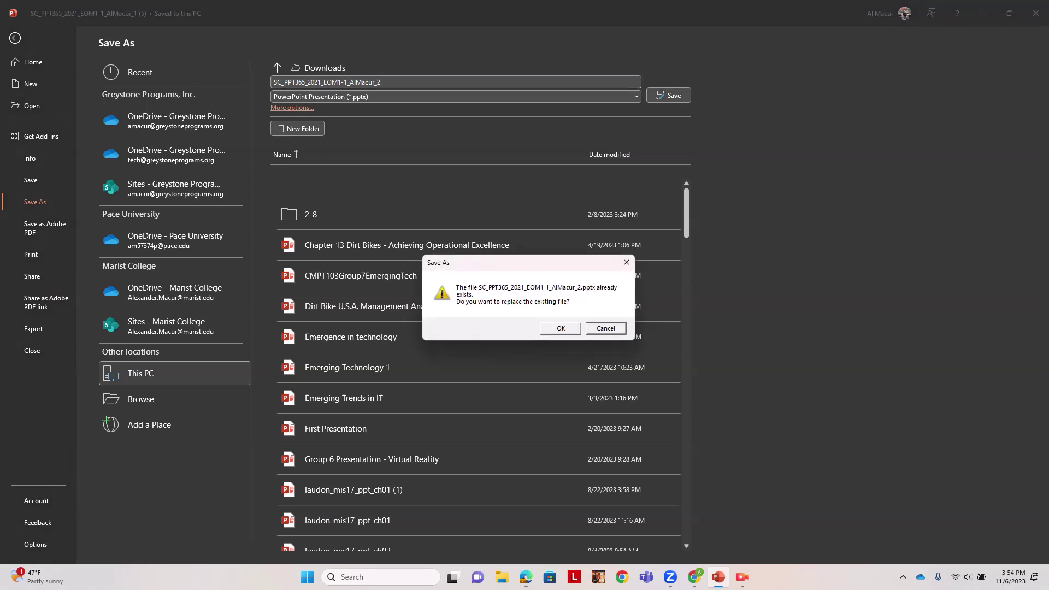
{"action": "key", "text": "Return"}
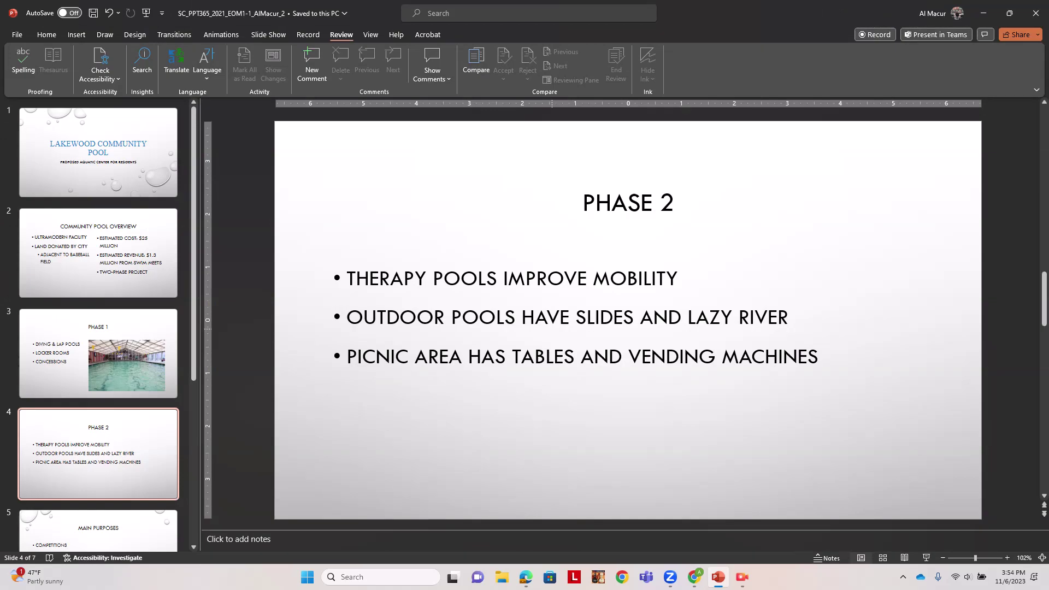
- Switch to the MindTap page in Chrome, upload the saved presentation ending in _2 from Downloads, and submit it for grading
{"action": "left_click", "coordinate": [695, 577]}
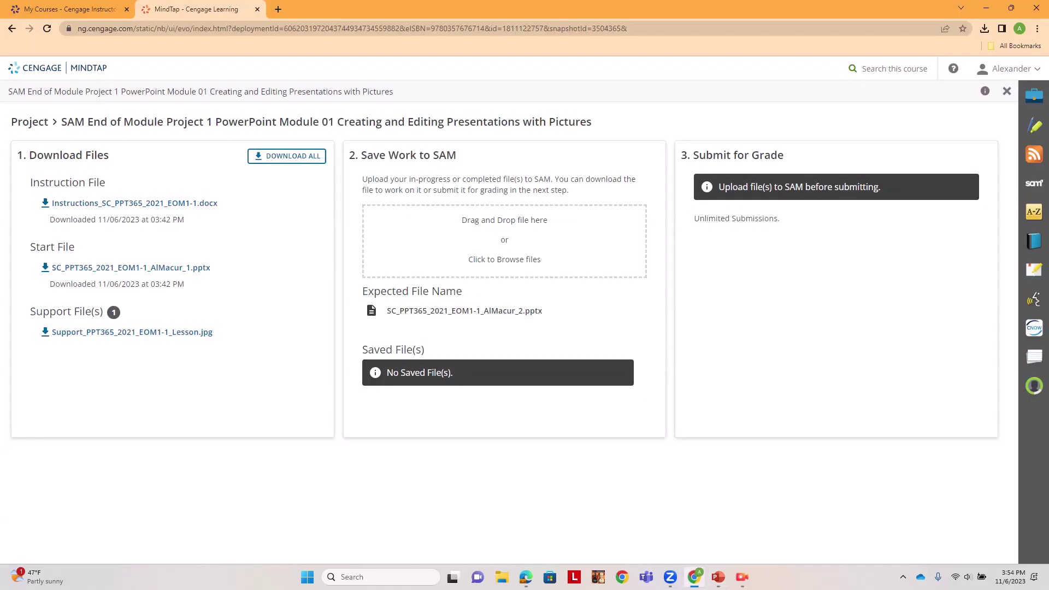
{"action": "left_click", "coordinate": [504, 259]}
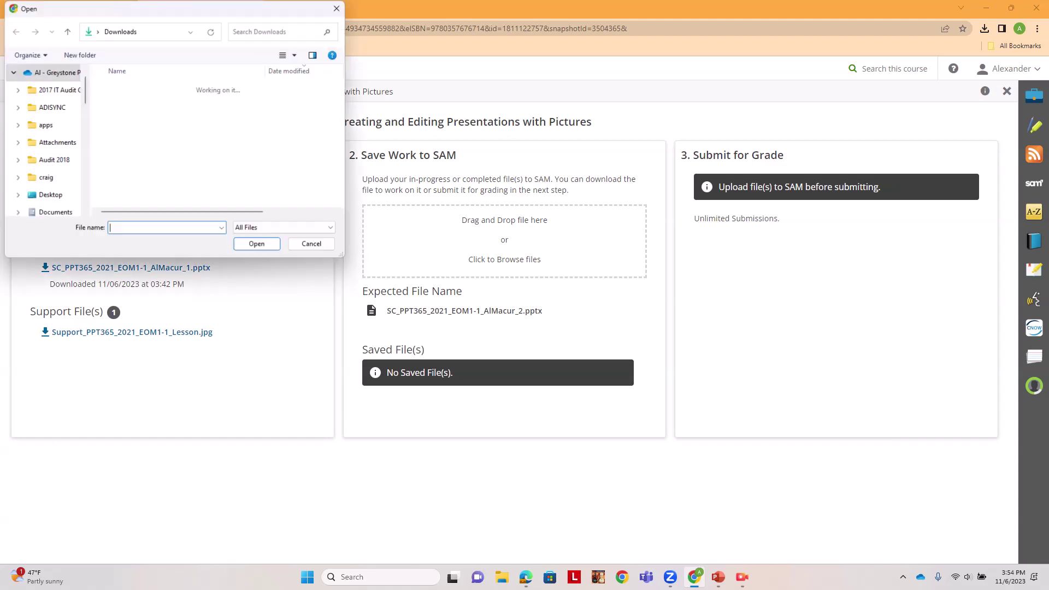
{"action": "left_click", "coordinate": [165, 104]}
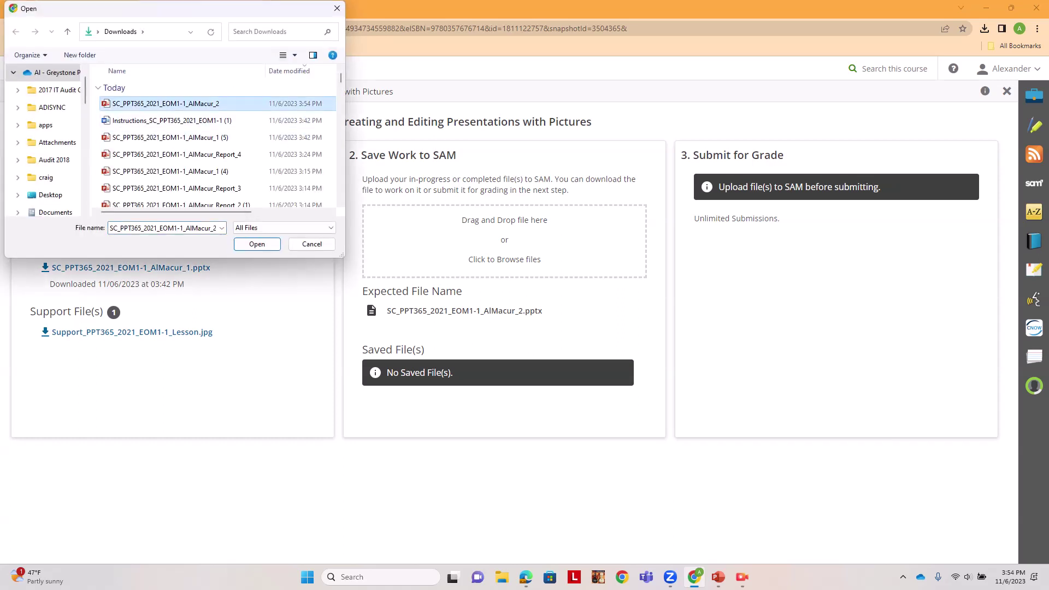
{"action": "left_click", "coordinate": [257, 243]}
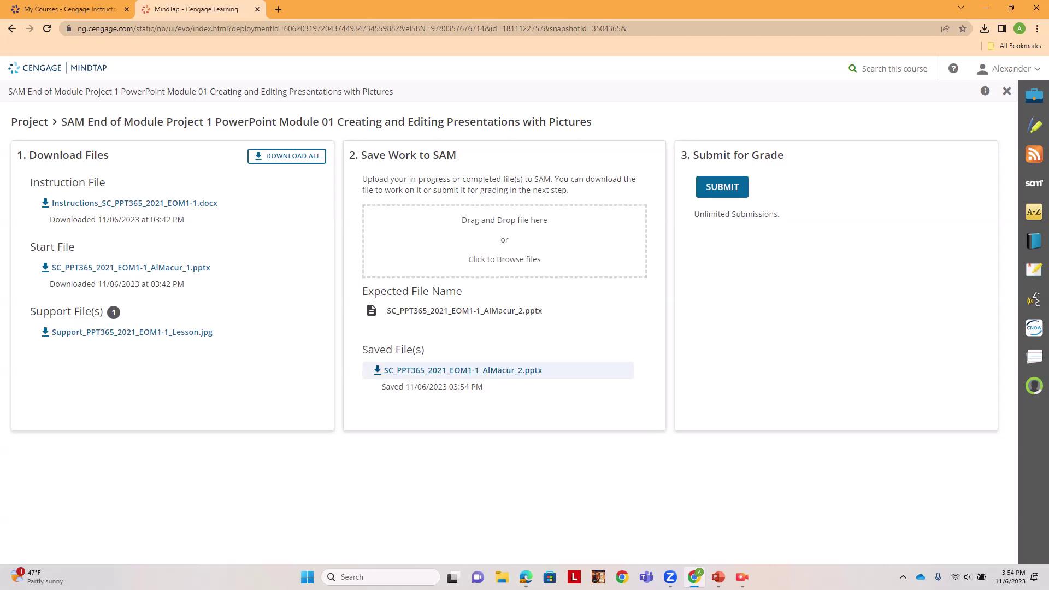
{"action": "left_click", "coordinate": [722, 187]}
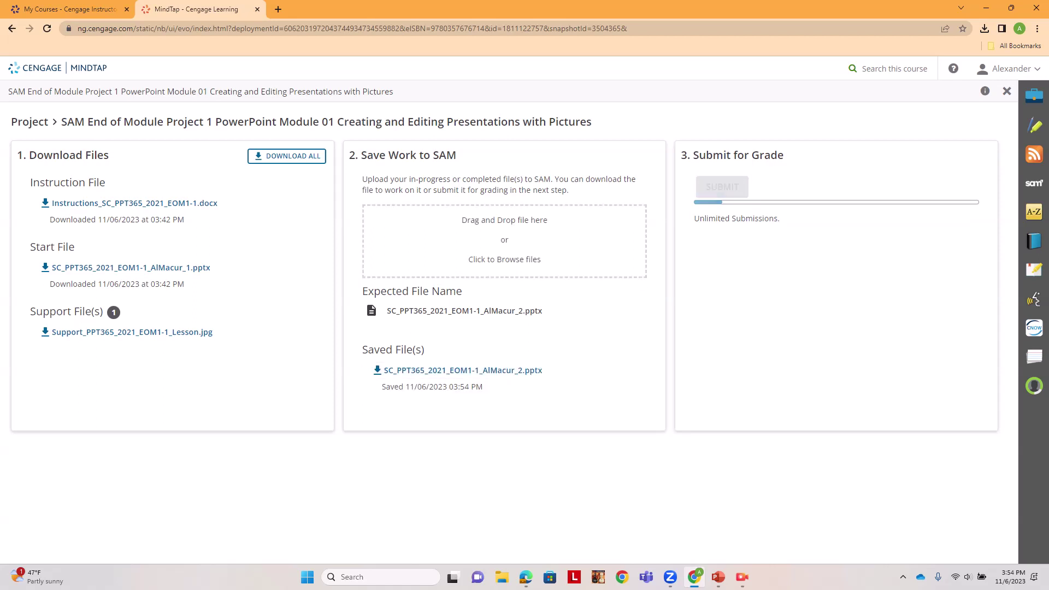
{"action": "left_click", "coordinate": [742, 576]}
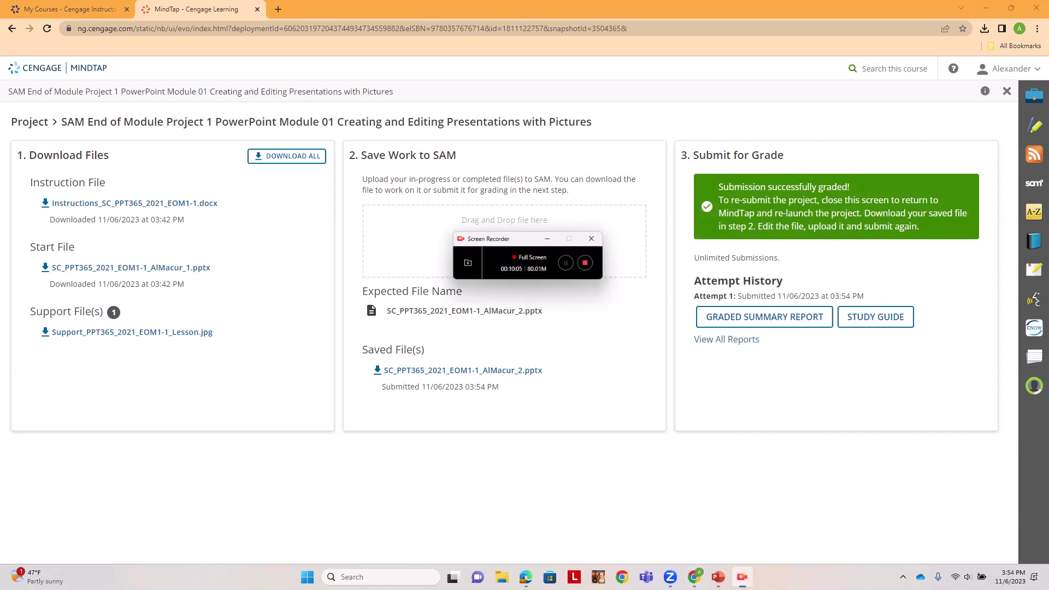